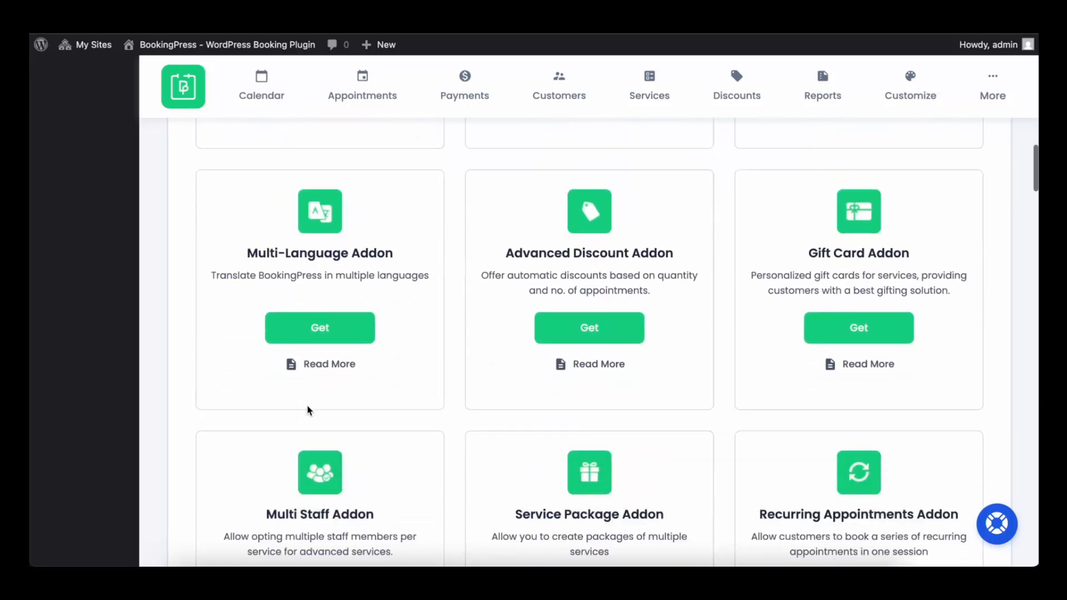
# Step: Activate the Apple Calendar Integration add-on and open its configuration
pyautogui.scroll(-10, 407, 438)
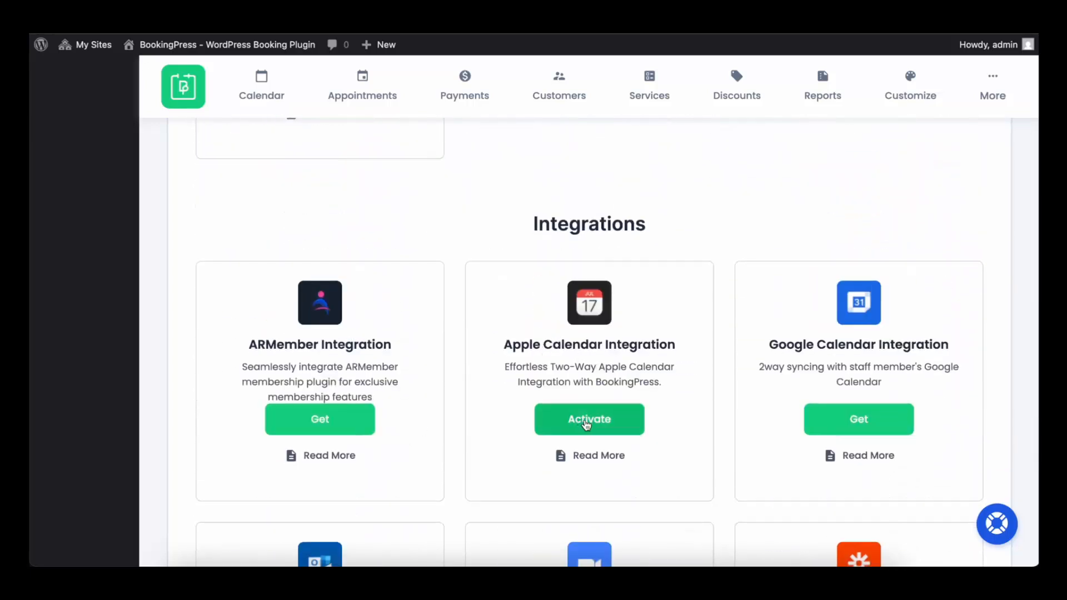
pyautogui.click(585, 423)
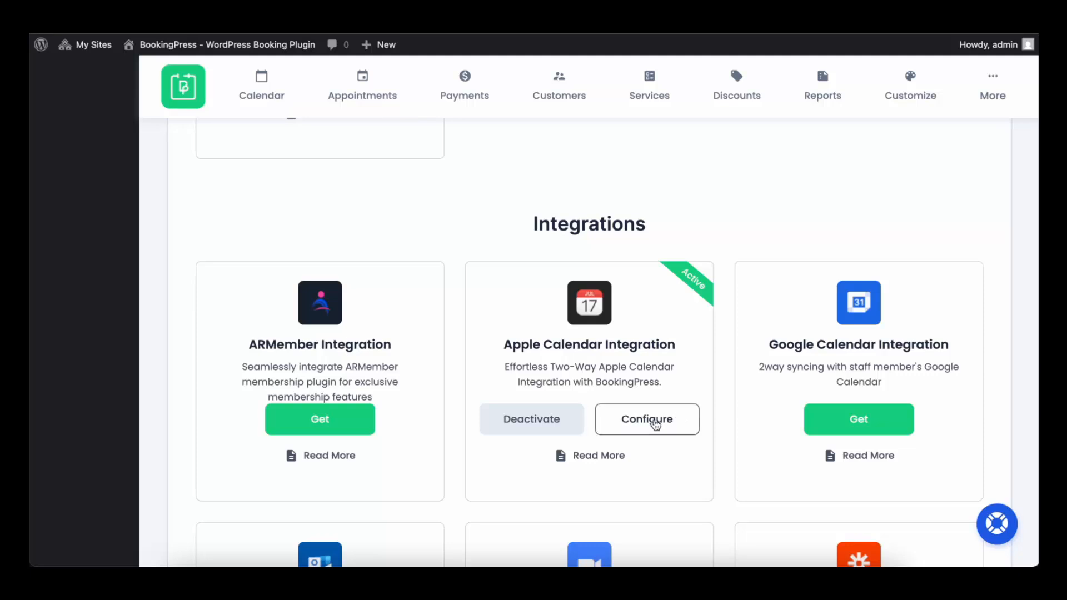
pyautogui.click(656, 425)
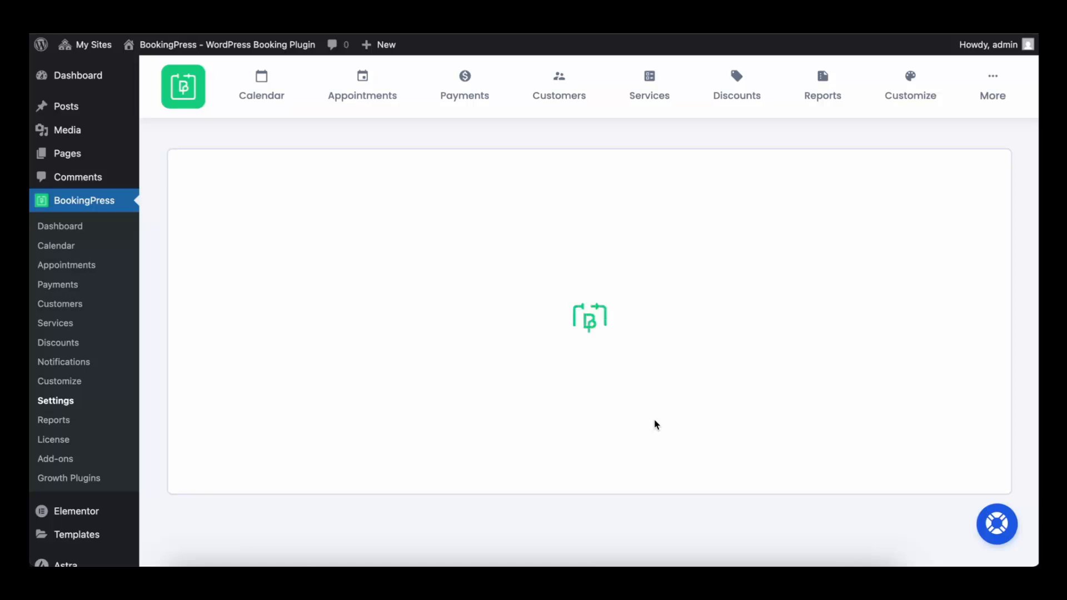
# Step: Enter the Apple ID email in the Apple Calendar settings and make the App Specific Password field ready for entry
pyautogui.scroll(-10, 657, 427)
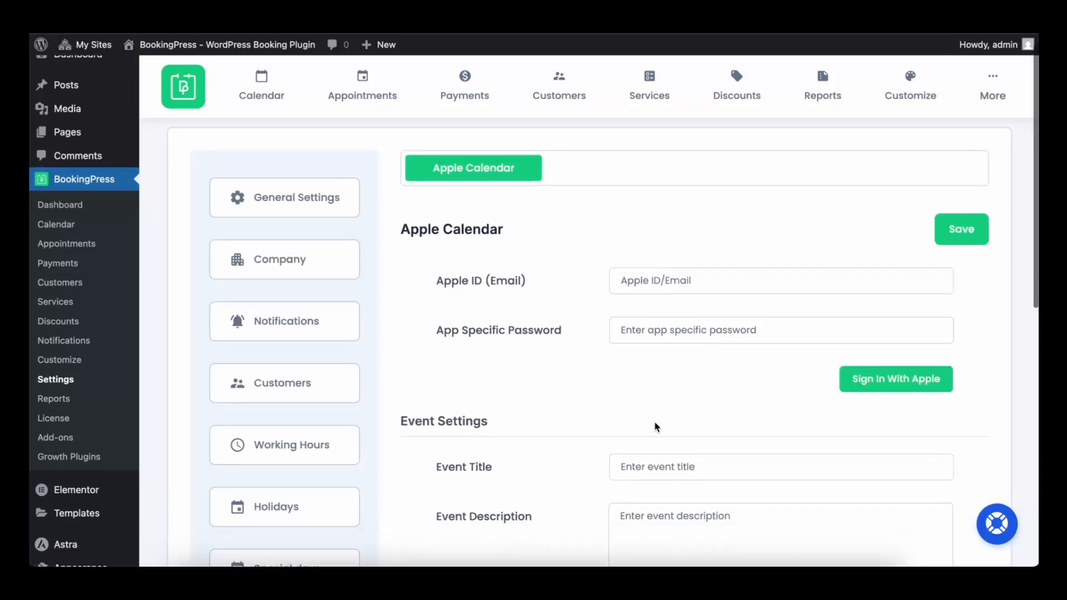
pyautogui.scroll(10, 657, 427)
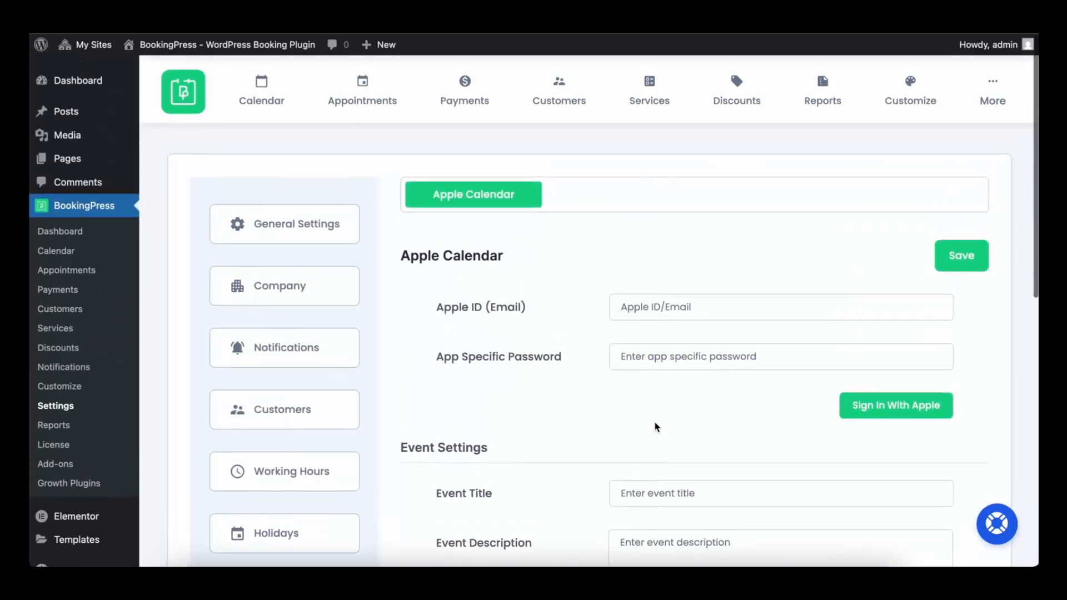
pyautogui.click(726, 306)
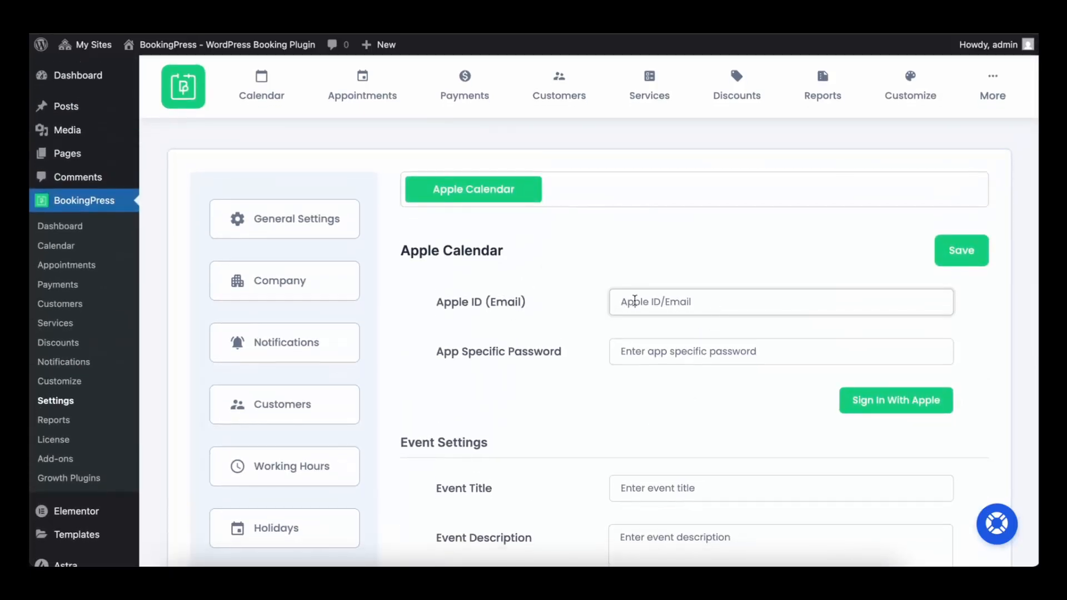
pyautogui.press('super+v')
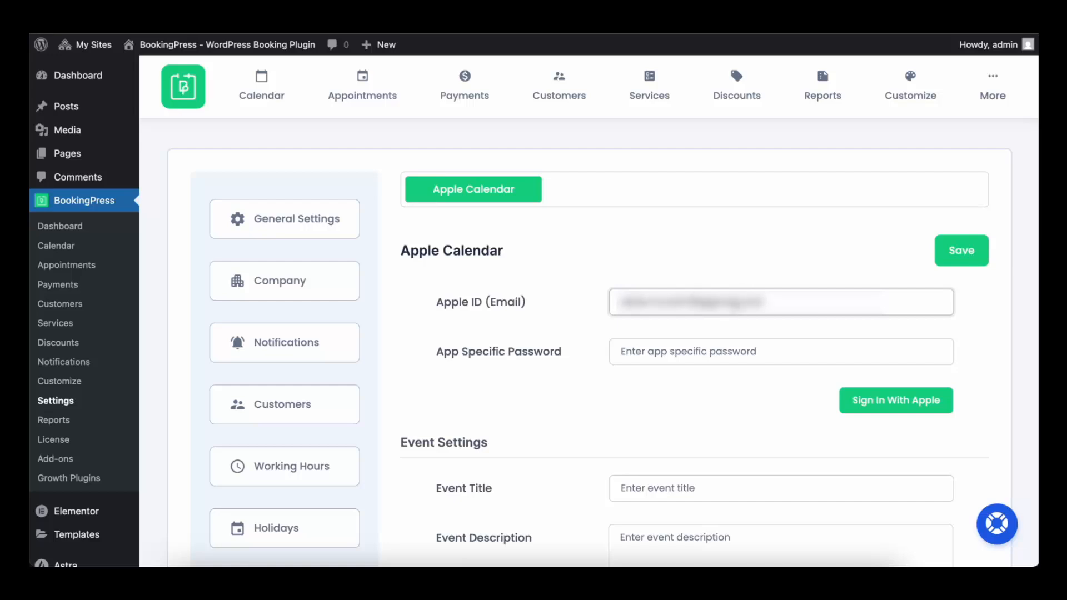
pyautogui.click(661, 351)
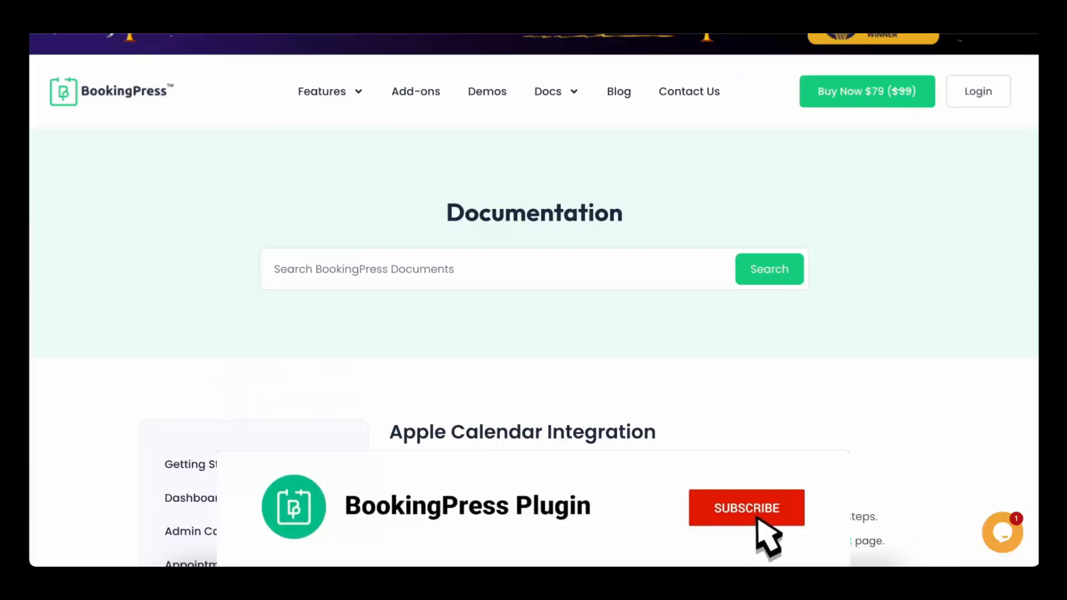
# Step: From the Apple Calendar Integration documentation, open Apple's app-specific password instructions and follow them to account.apple.com
pyautogui.scroll(-3, 494, 154)
pyautogui.scroll(-10, 495, 155)
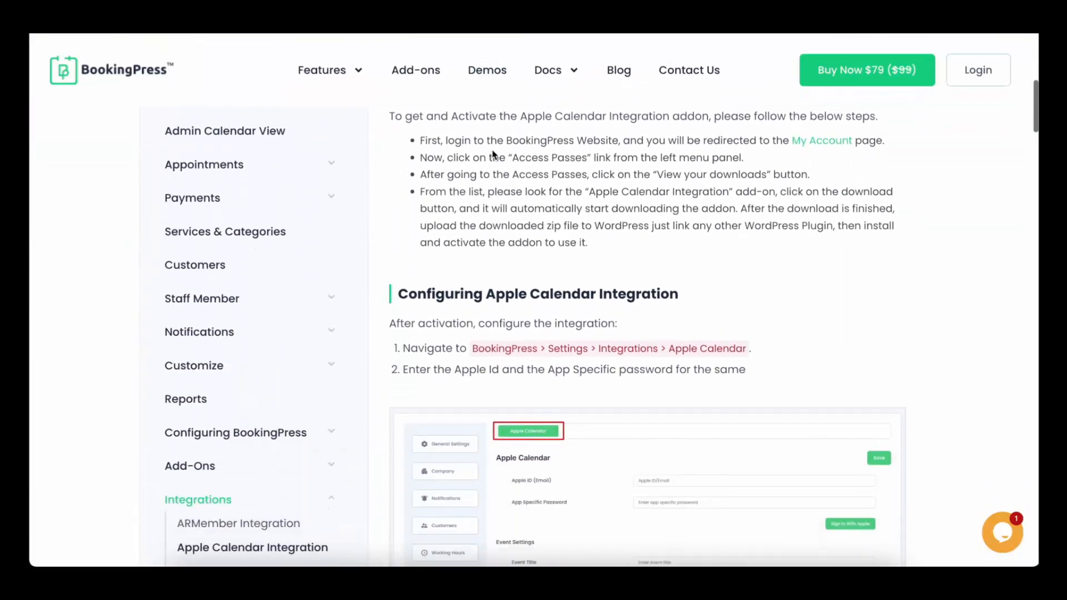
pyautogui.scroll(-2, 494, 154)
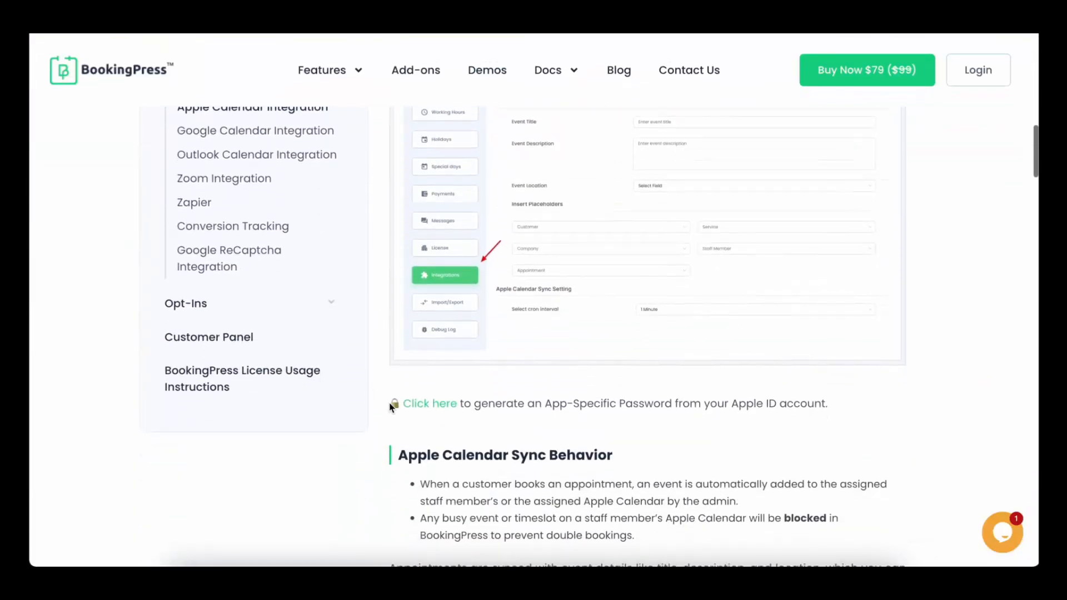
pyautogui.click(417, 407)
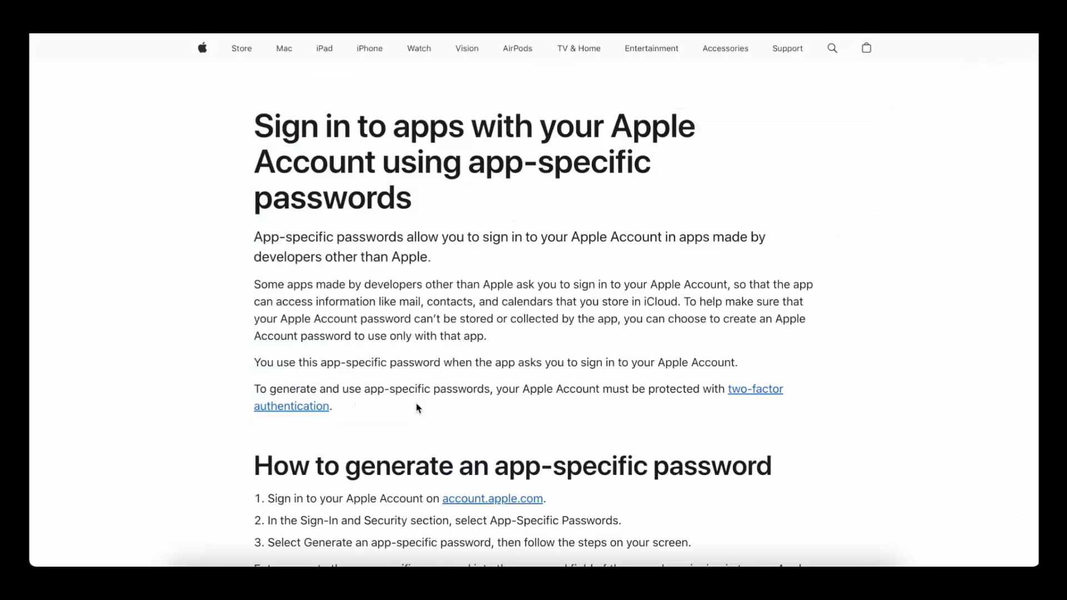
pyautogui.scroll(-5, 497, 349)
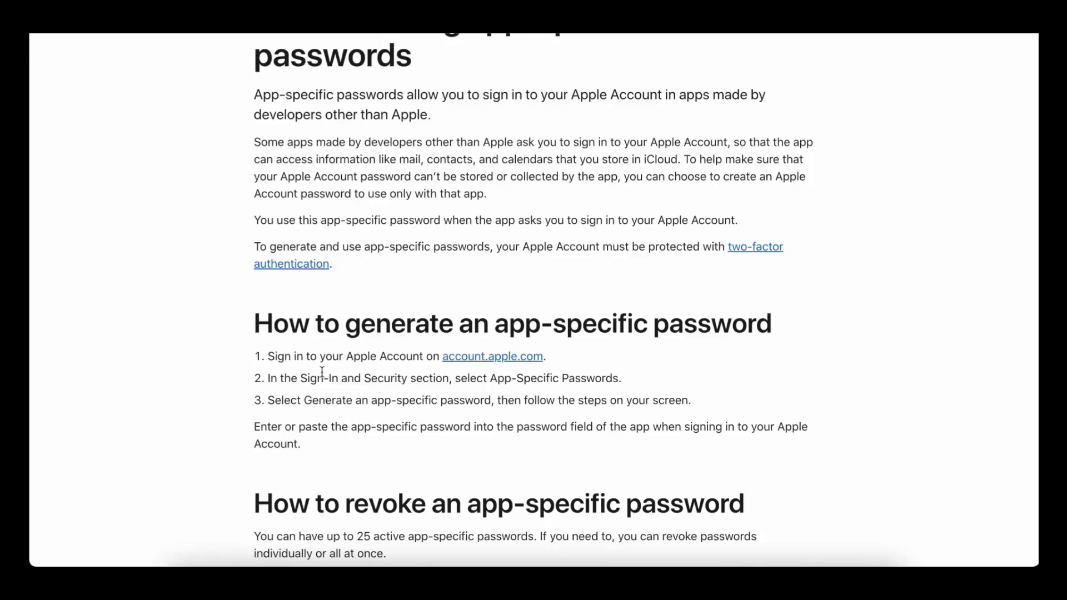
pyautogui.click(525, 358)
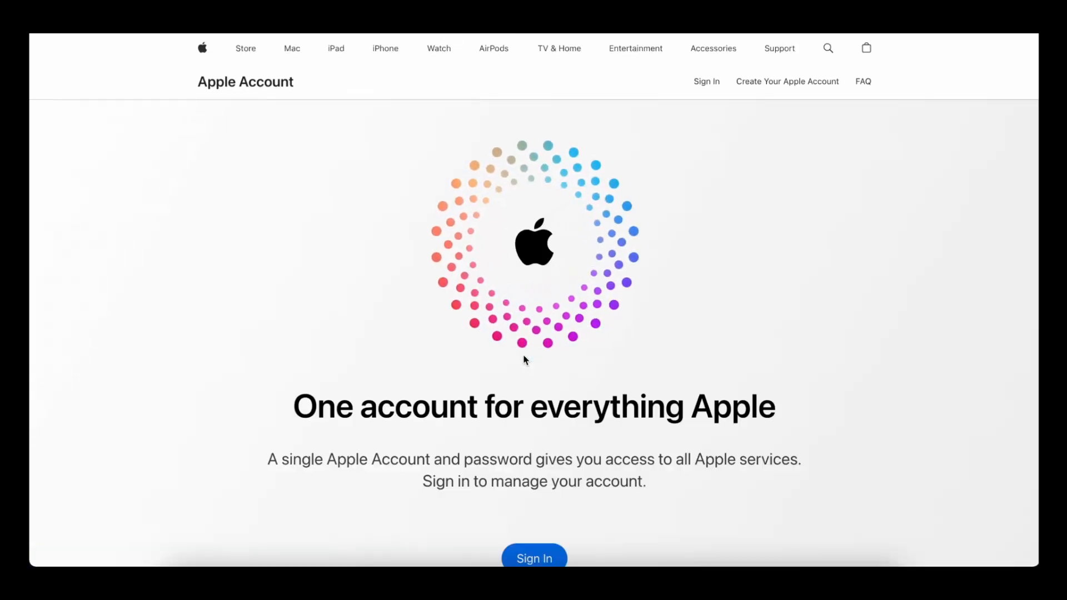
# Step: Sign in to the Apple Account with the prefilled email and the account password
pyautogui.scroll(-2, 524, 359)
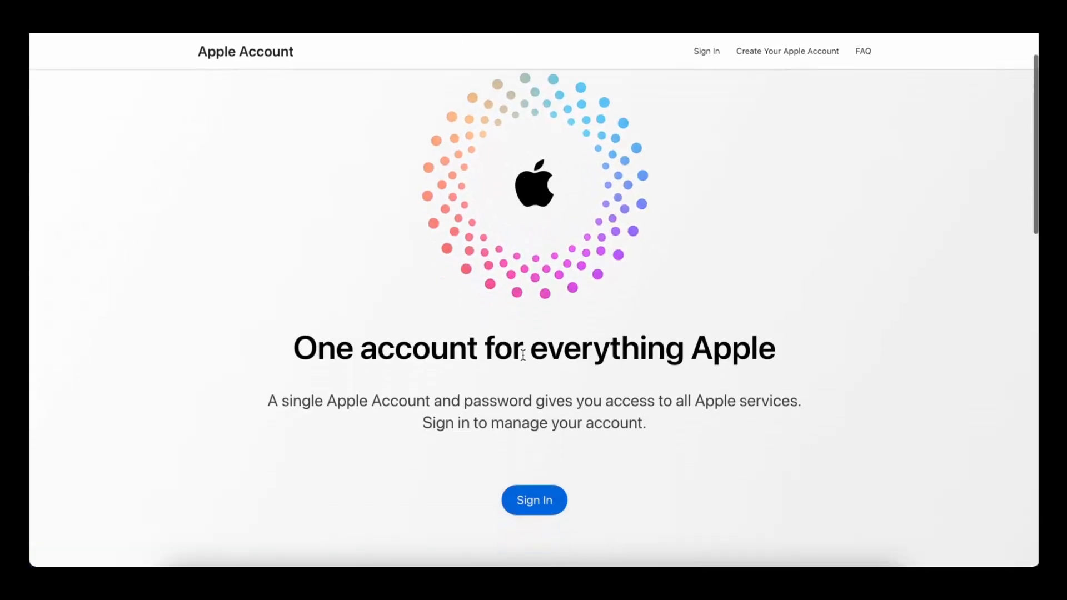
pyautogui.click(522, 507)
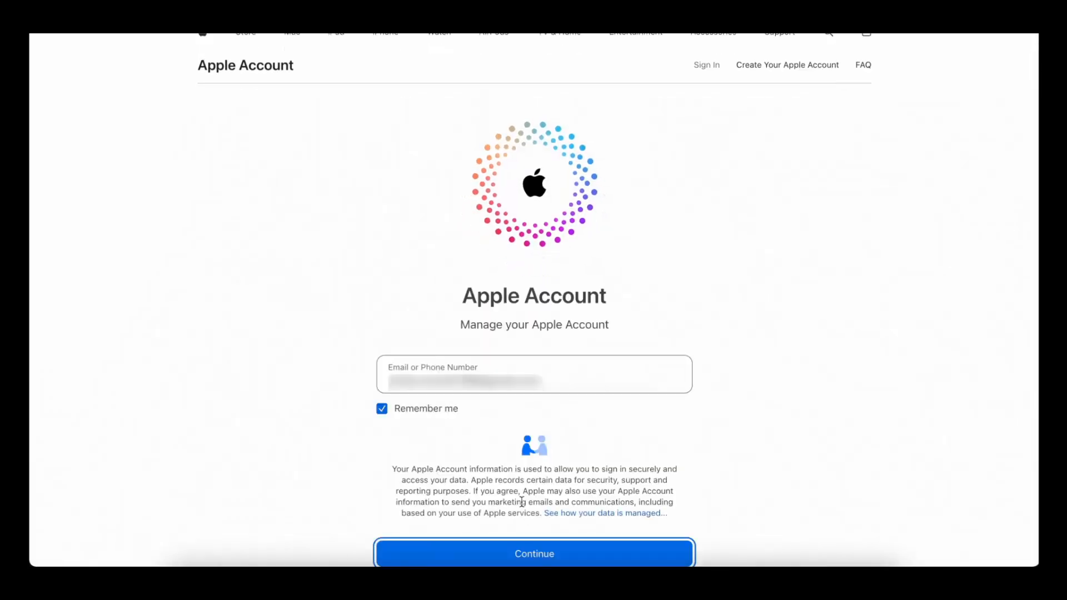
pyautogui.scroll(-2, 523, 504)
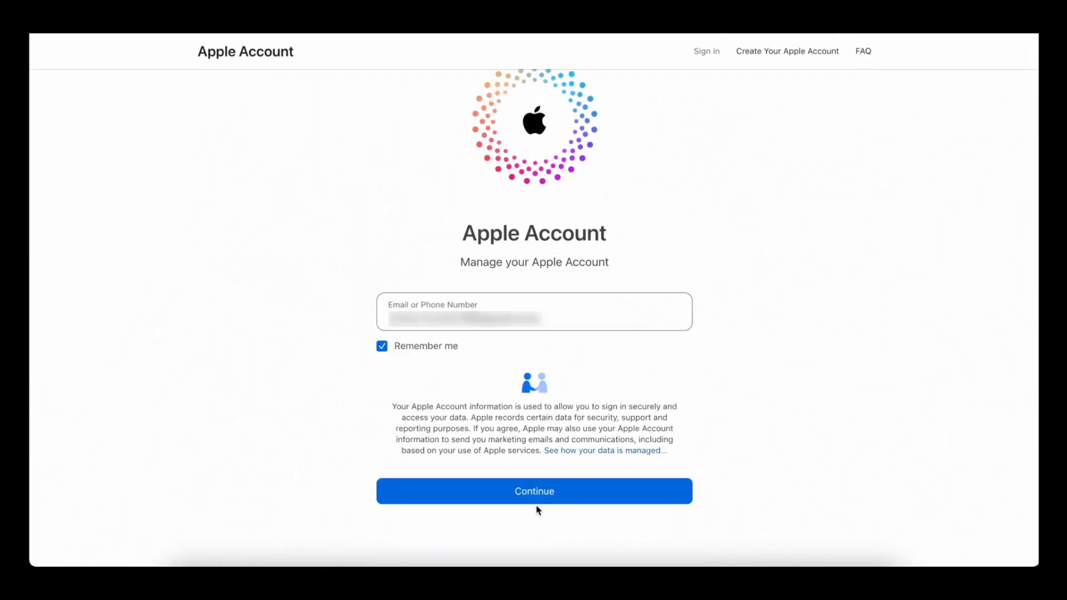
pyautogui.click(543, 492)
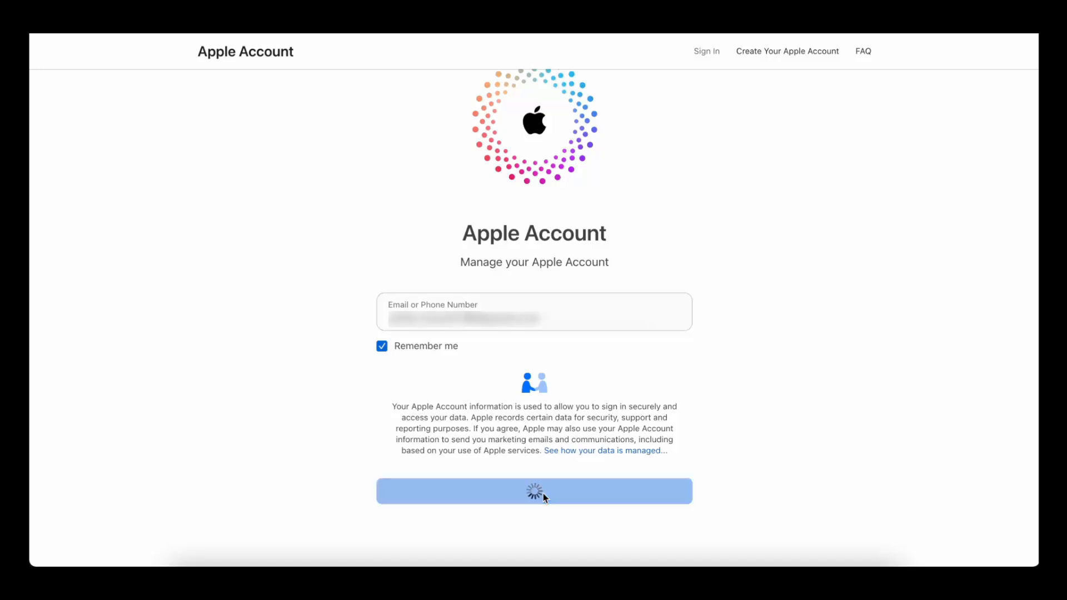
pyautogui.click(536, 351)
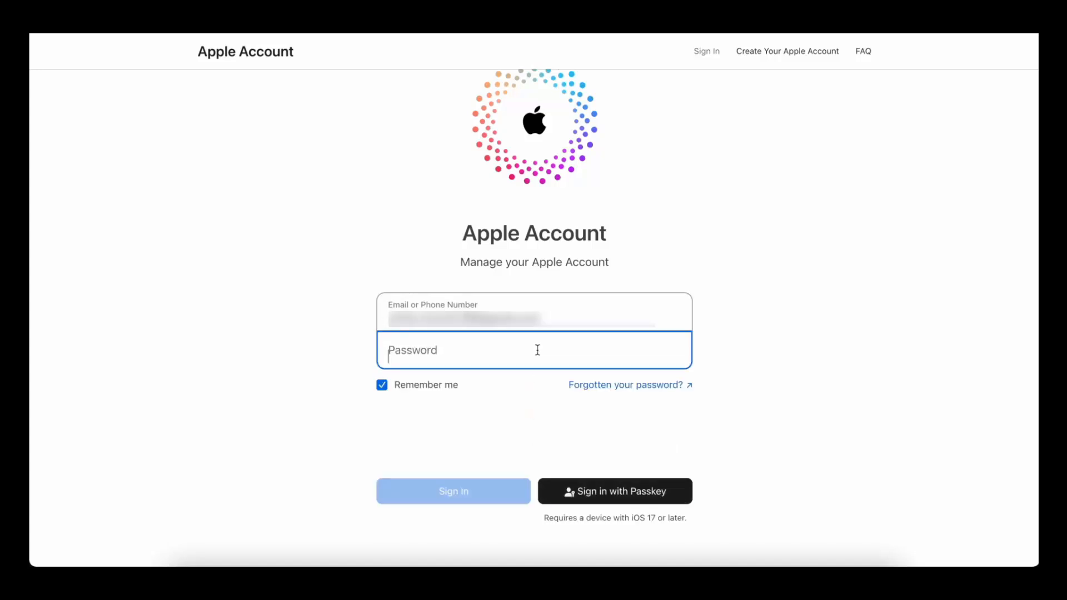
pyautogui.write('•••')
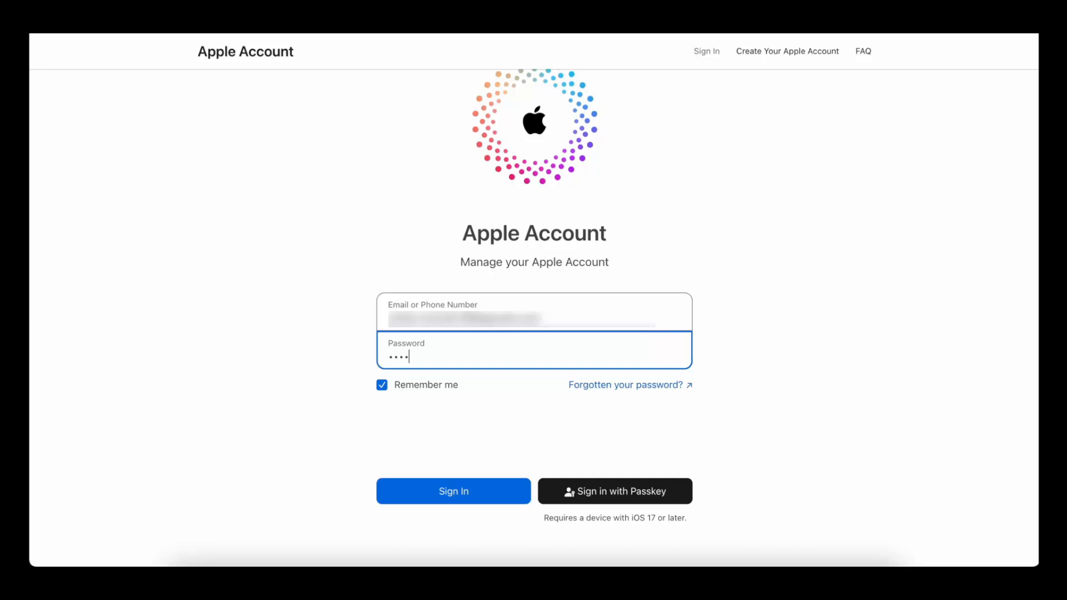
pyautogui.press('Return')
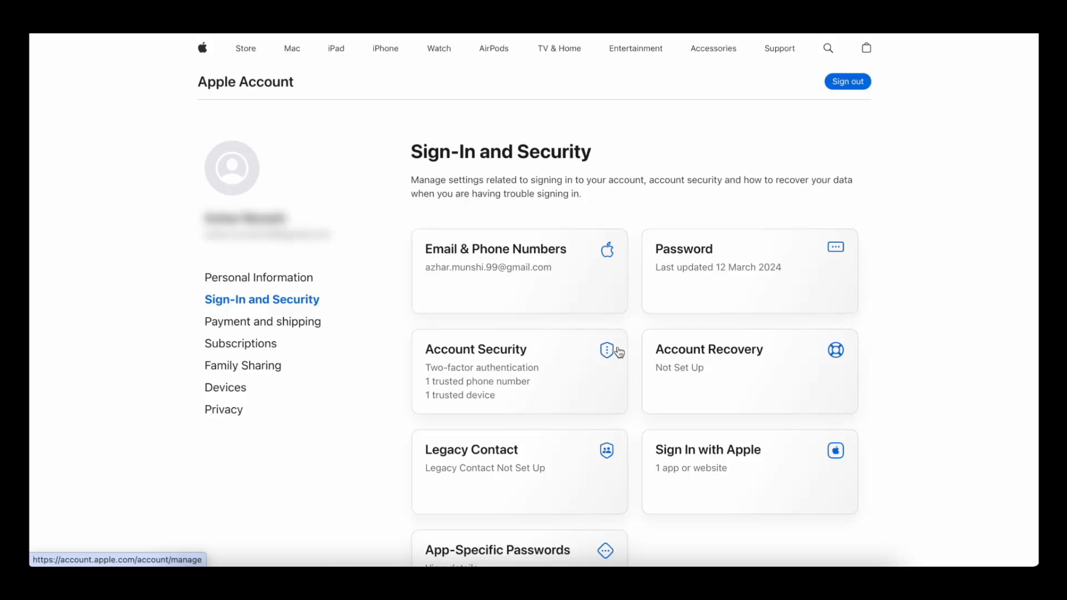
# Step: Create a new app-specific password named "BookingPress Plugin" in the account's App-Specific Passwords section
pyautogui.scroll(-4, 614, 350)
pyautogui.click(512, 443)
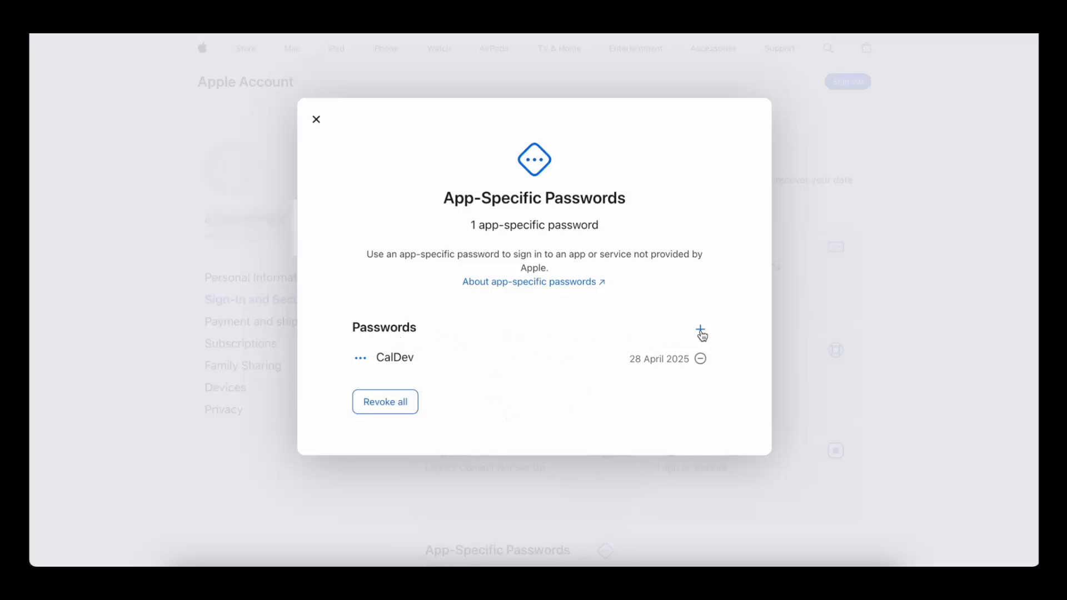
pyautogui.click(701, 331)
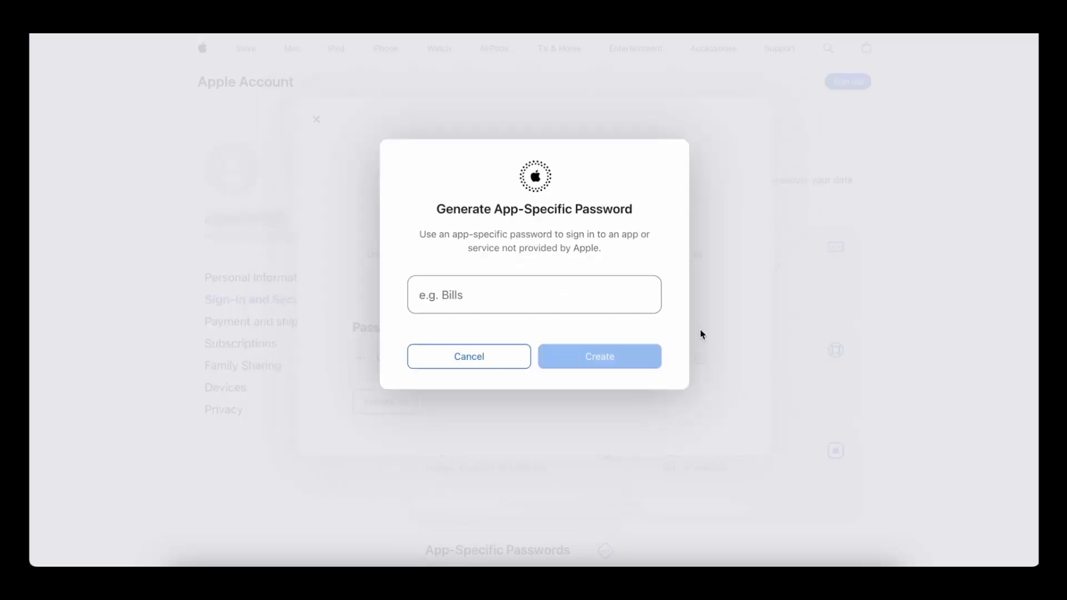
pyautogui.click(596, 288)
pyautogui.write('BookingPress Plugin')
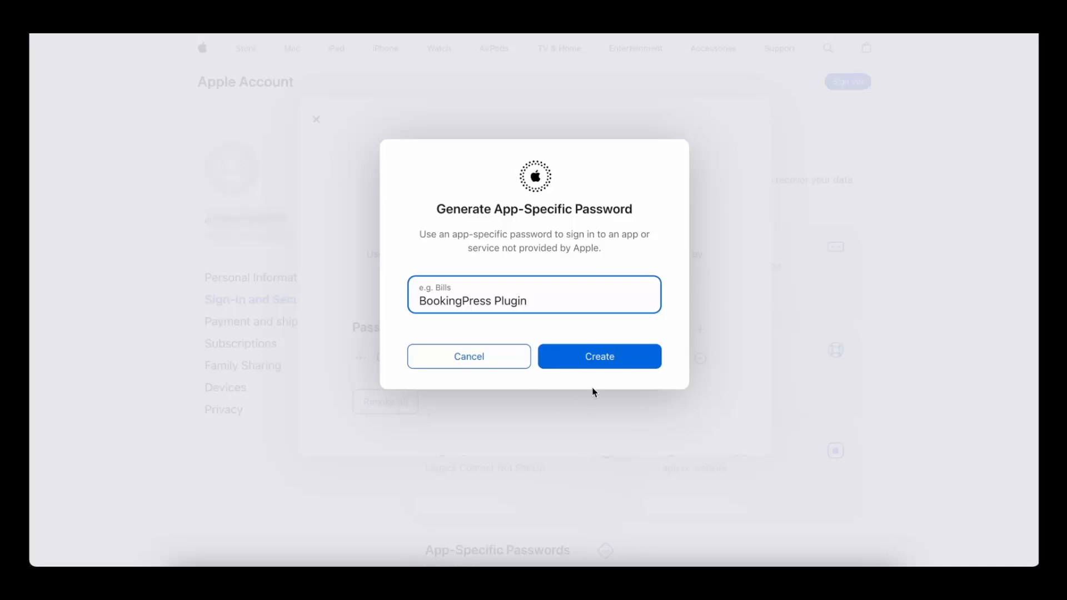
pyautogui.click(611, 362)
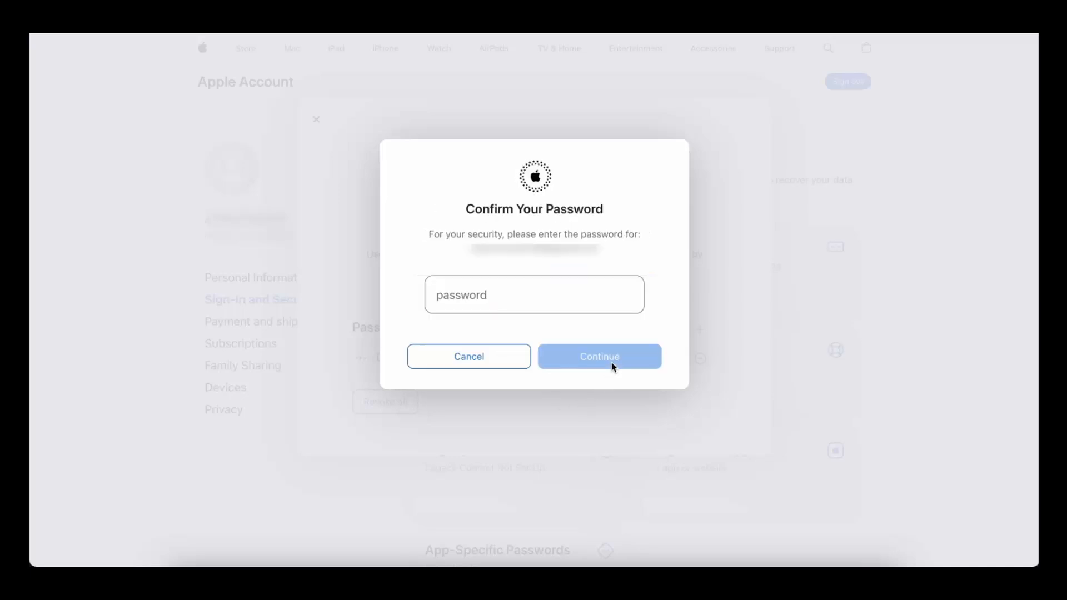
# Step: Confirm the app-specific password creation by entering the Apple Account password
pyautogui.click(572, 292)
pyautogui.write('•••')
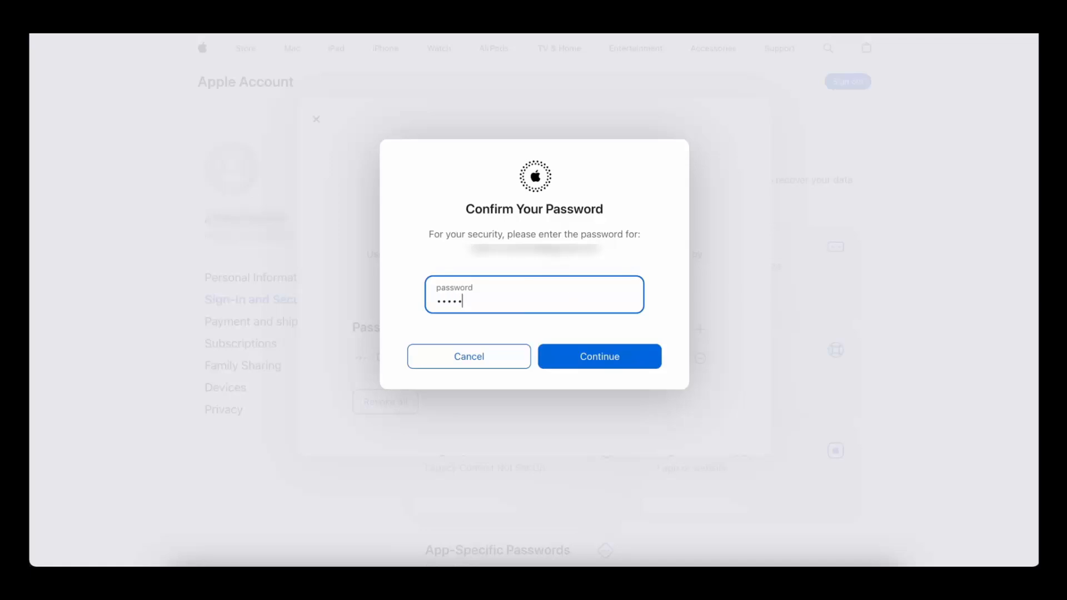
pyautogui.write('••••••••••')
pyautogui.press('Return')
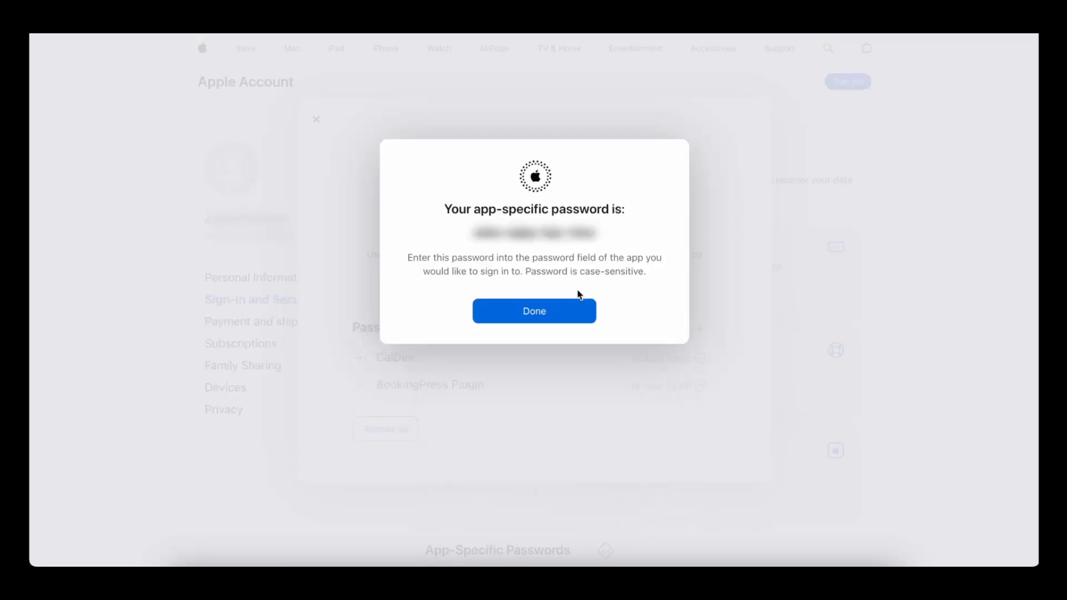
# Step: Copy the generated app-specific password into BookingPress's App Specific Password field and sign in with Apple
pyautogui.tripleClick(550, 232)
pyautogui.hotkey('ctrl', 'Tab')
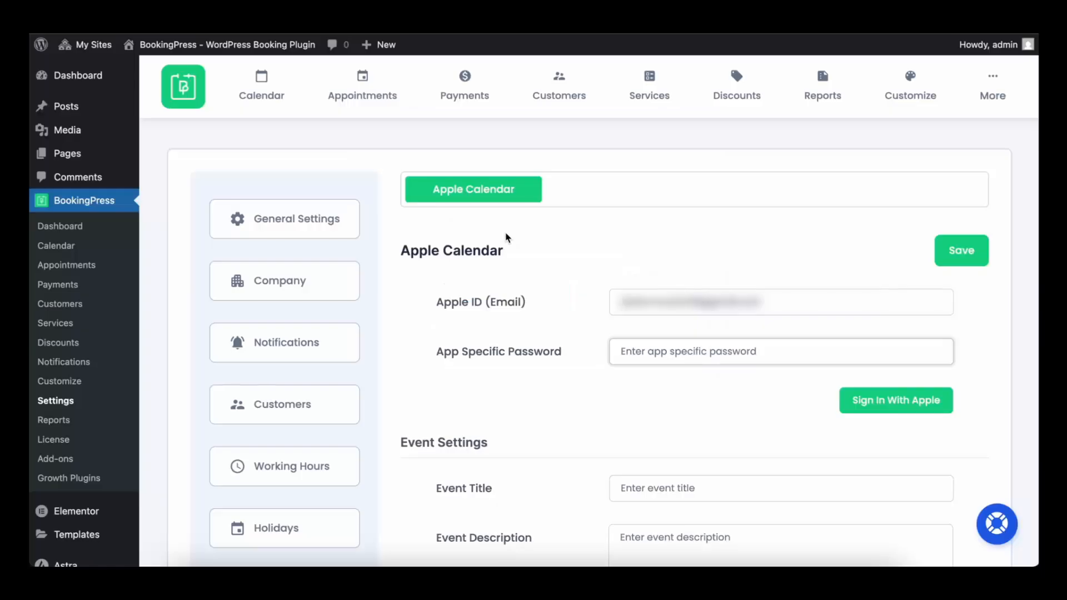
pyautogui.hotkey('ctrl', 'v')
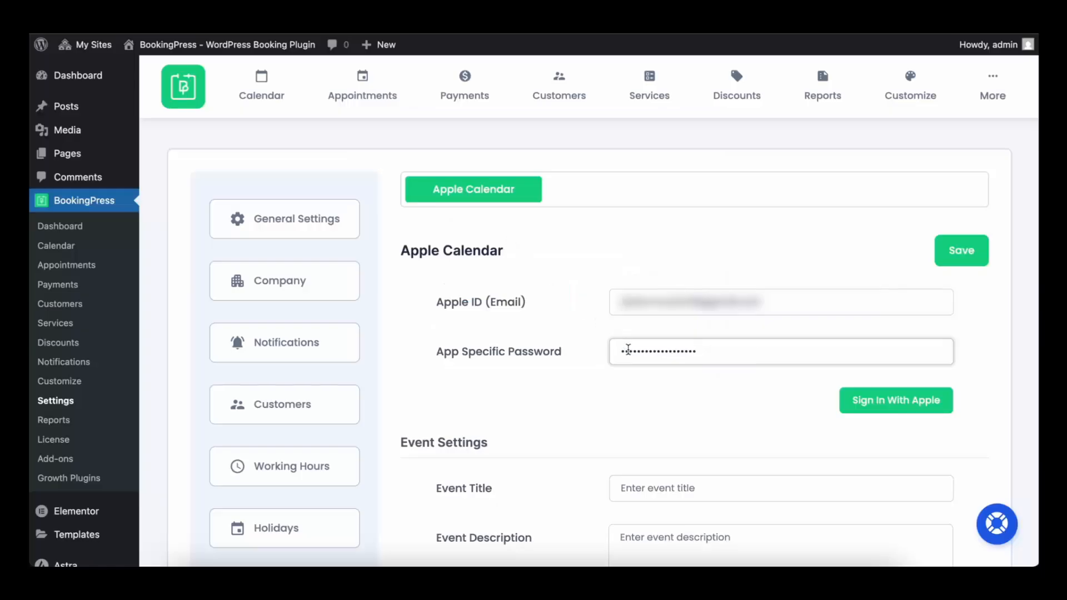
pyautogui.click(918, 409)
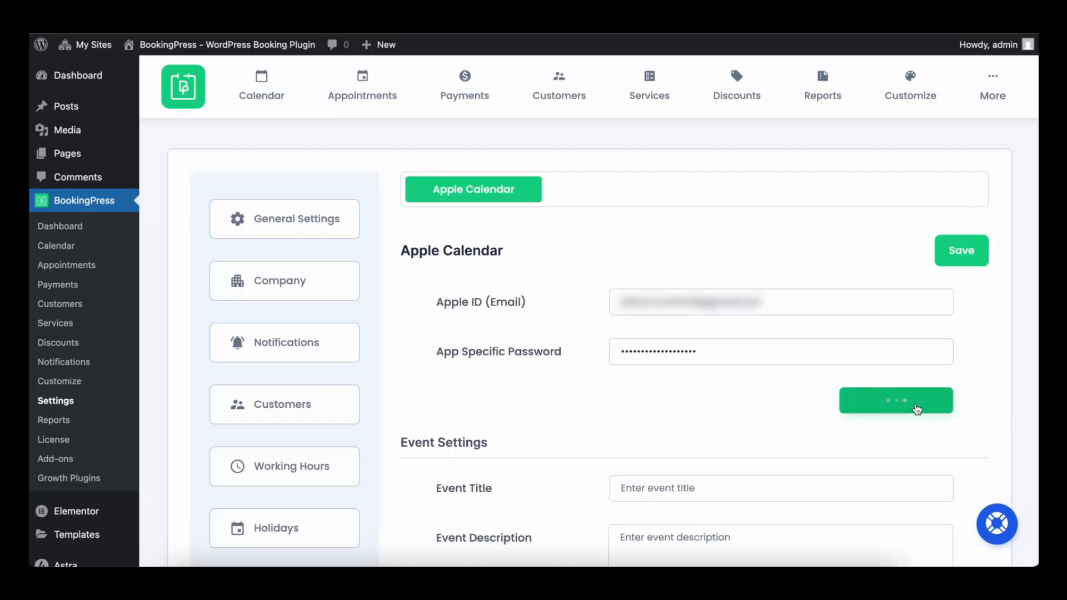
# Step: Choose BookingPress as the Apple calendar for the integration
pyautogui.scroll(-2, 917, 407)
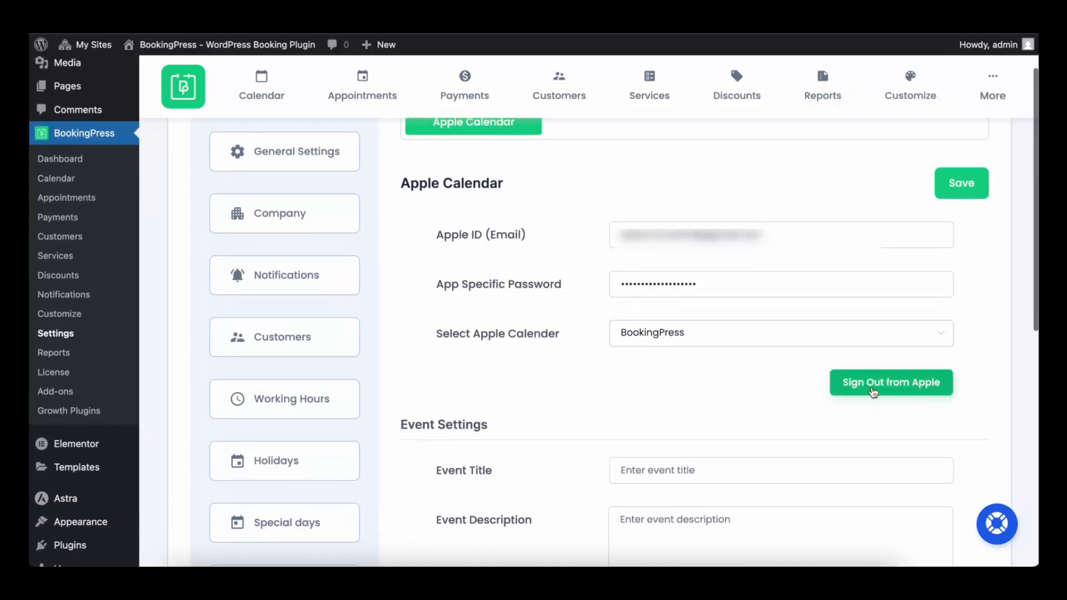
pyautogui.click(726, 340)
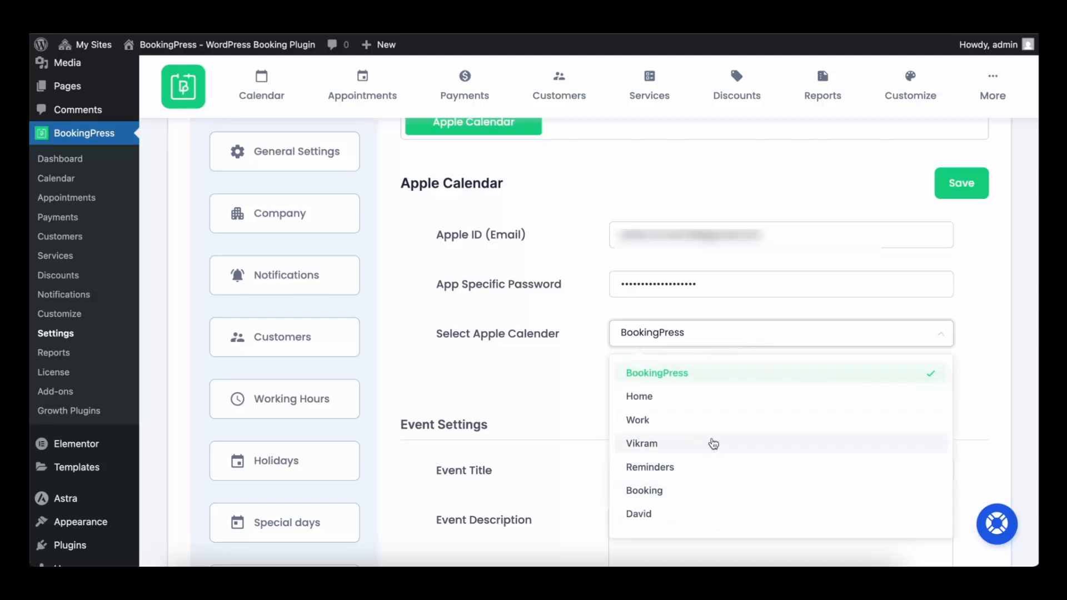
pyautogui.click(701, 382)
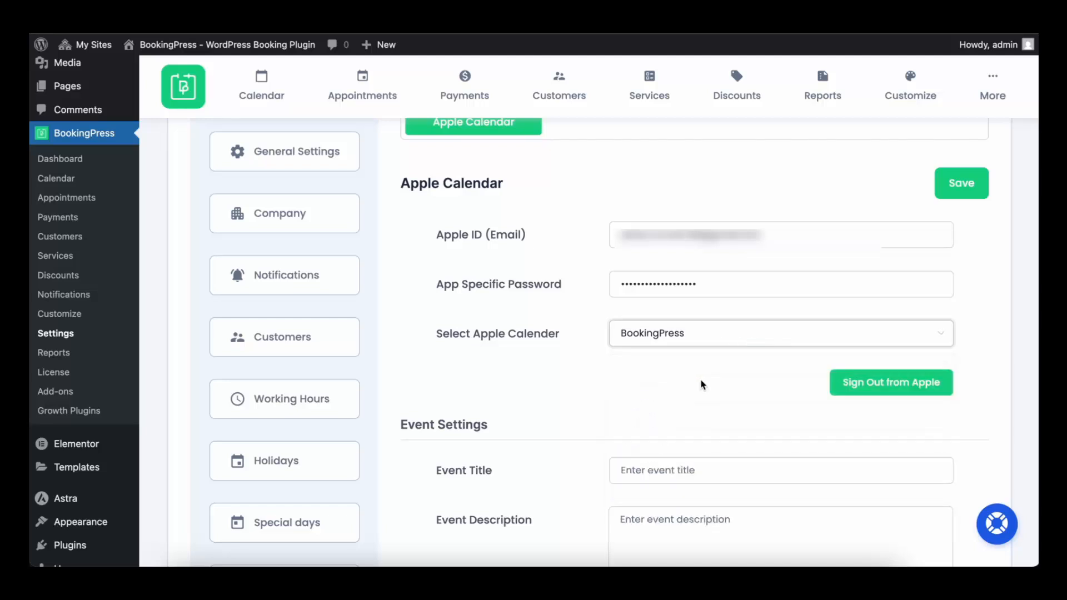
# Step: Set the Event Title to the %service_name% placeholder in the Apple Calendar event settings
pyautogui.scroll(-5, 701, 385)
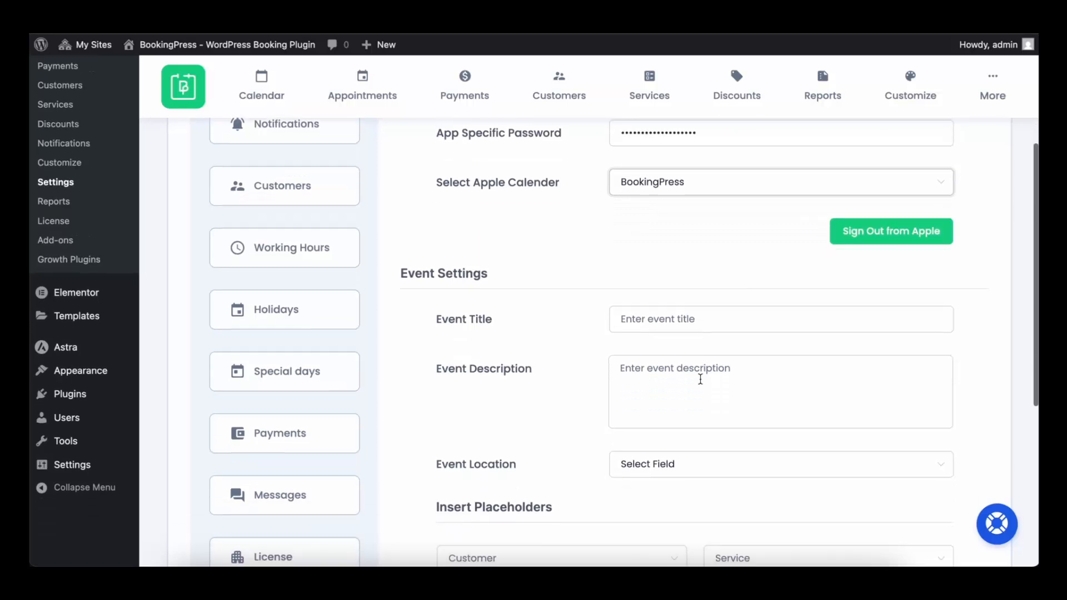
pyautogui.scroll(-3, 637, 332)
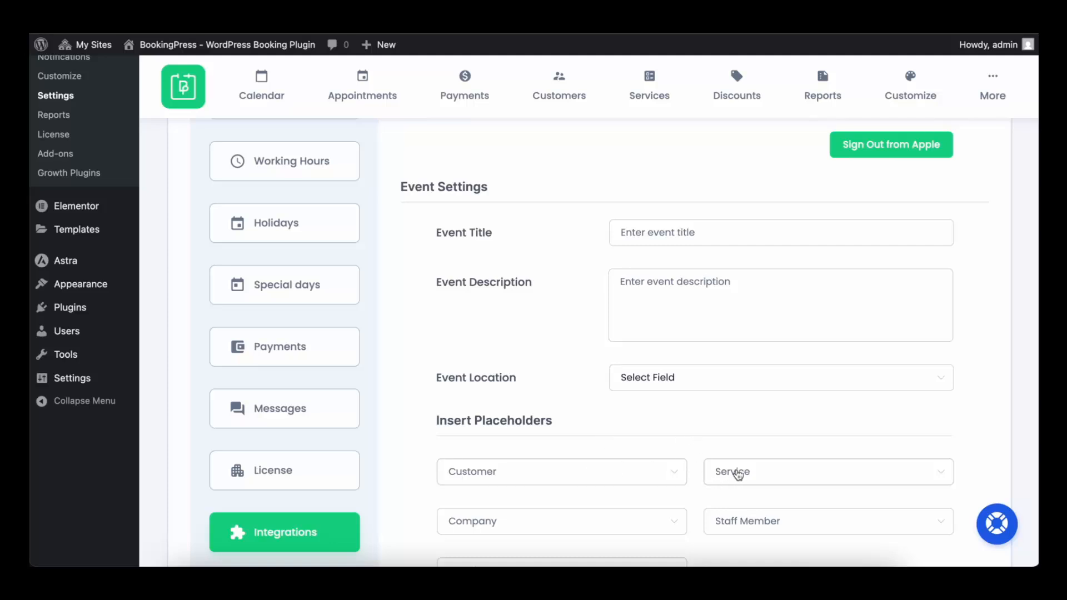
pyautogui.click(742, 471)
pyautogui.click(788, 337)
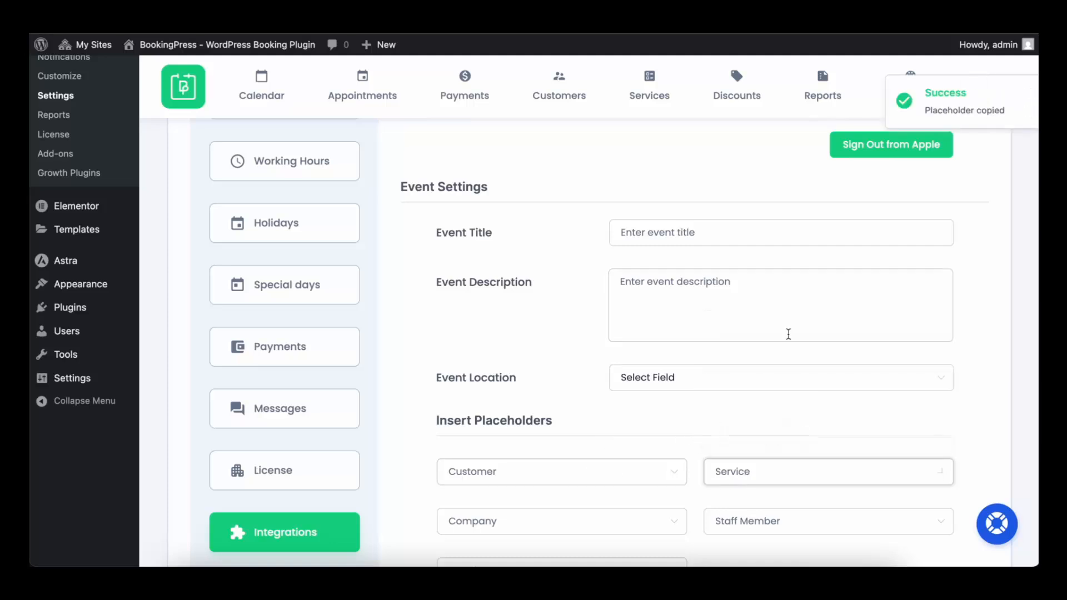
pyautogui.click(764, 237)
pyautogui.hotkey('ctrl', 'v')
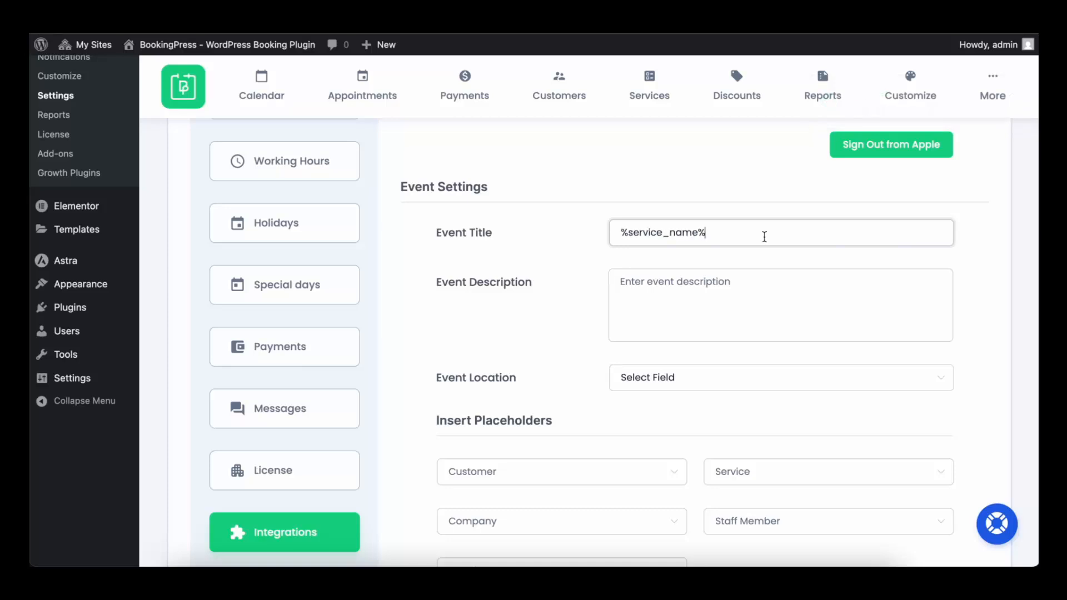
# Step: Set the Event Description to "Book Appointment Date and Time: %appointment_date_time%, from the %customer_email%." using the customer email placeholder
pyautogui.click(709, 281)
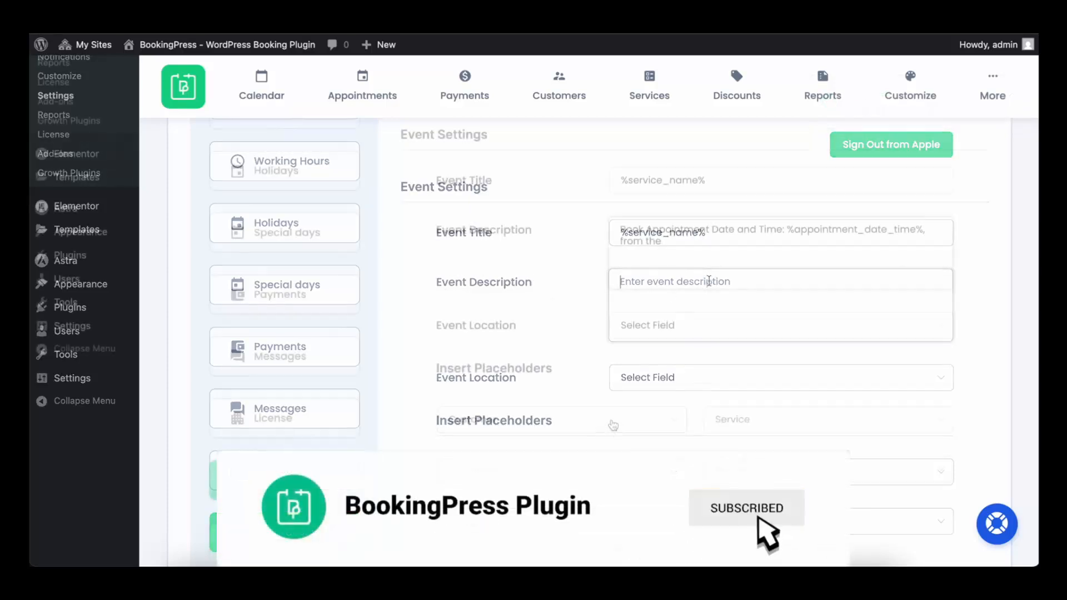
pyautogui.click(612, 425)
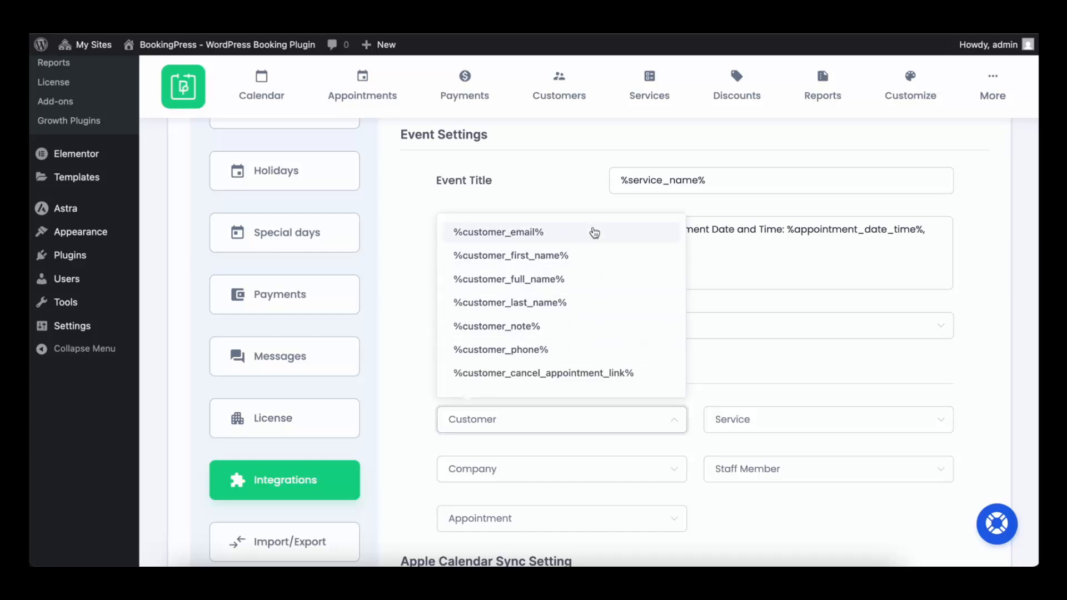
pyautogui.click(593, 232)
pyautogui.click(709, 252)
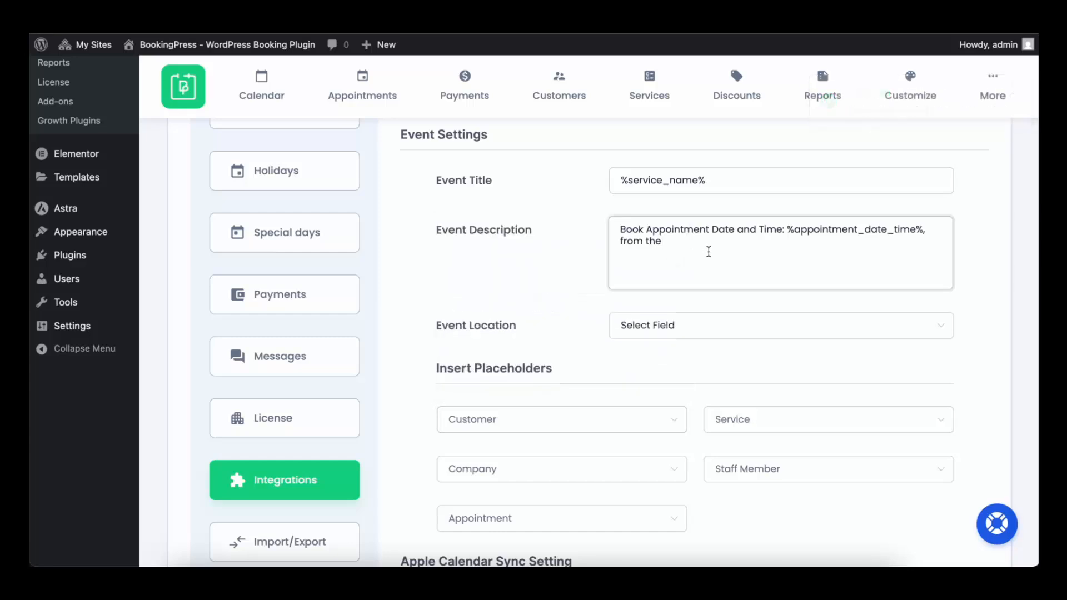
pyautogui.hotkey('ctrl', 'v')
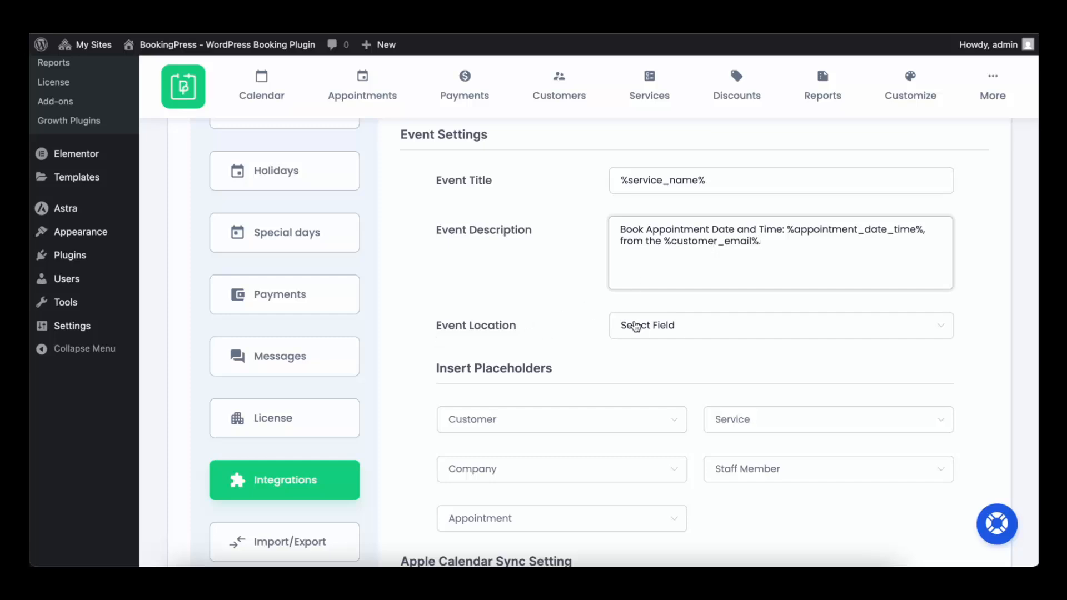
# Step: Examine the fields offered for Event Location without choosing one
pyautogui.click(648, 328)
pyautogui.scroll(-1, 672, 462)
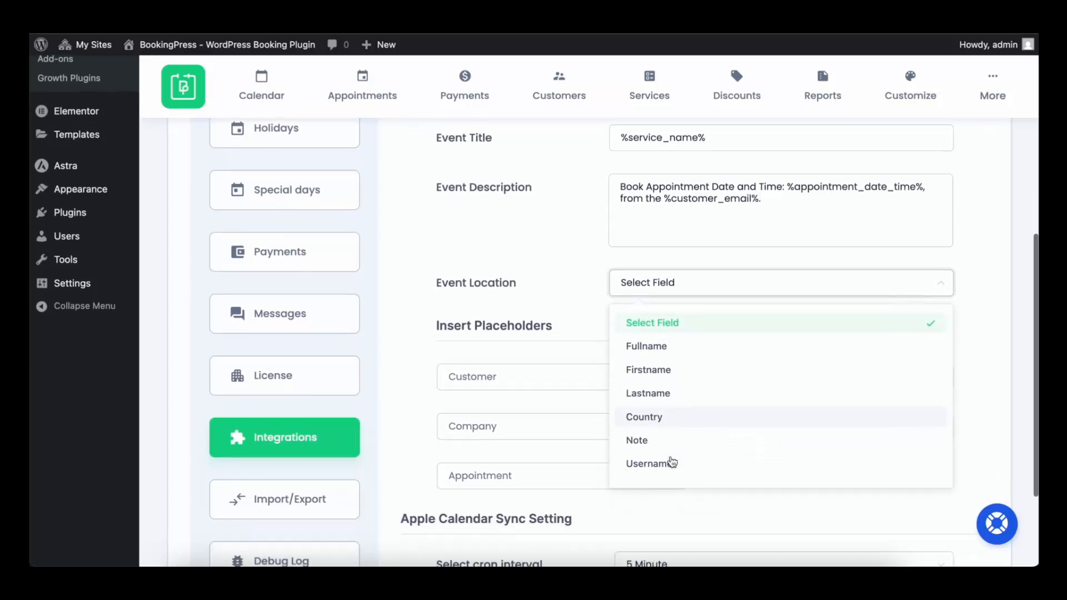
pyautogui.click(585, 294)
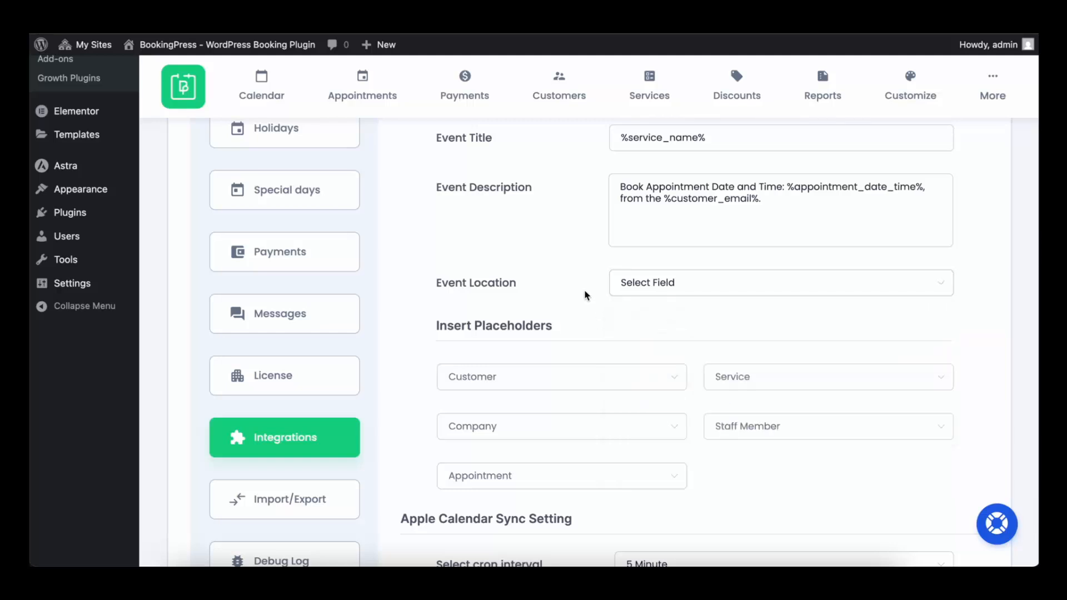
# Step: Set the Apple Calendar sync cron interval to 1 Minute and save the integration settings
pyautogui.scroll(-1, 585, 295)
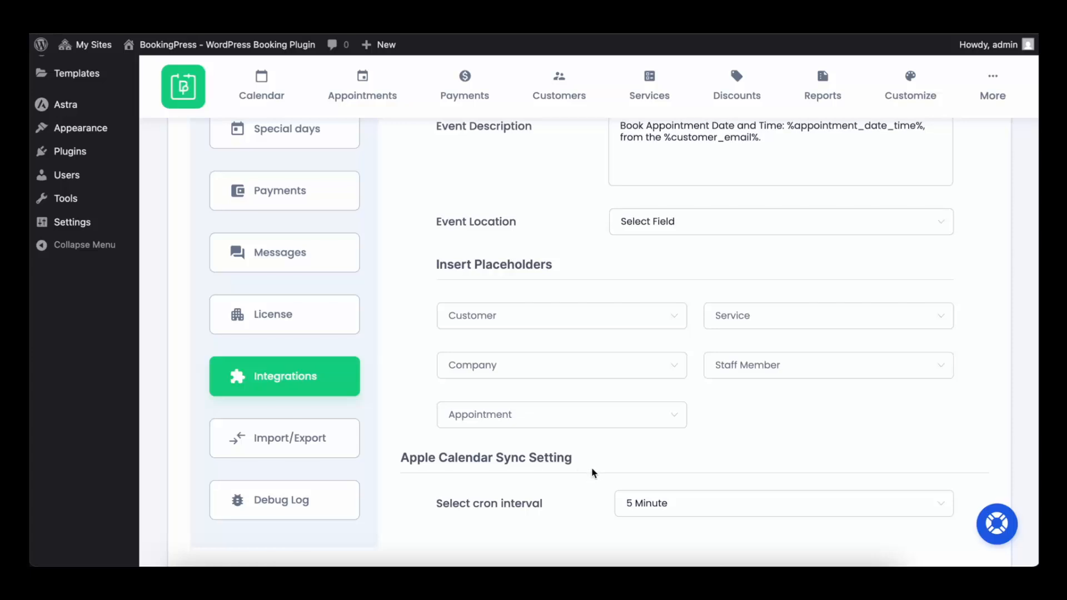
pyautogui.click(651, 506)
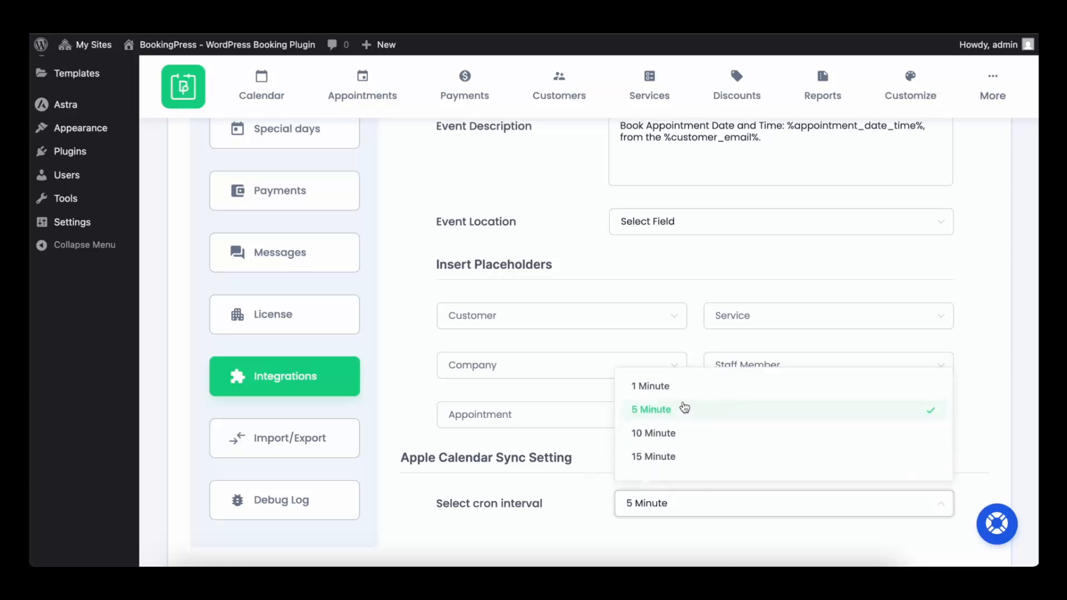
pyautogui.click(686, 393)
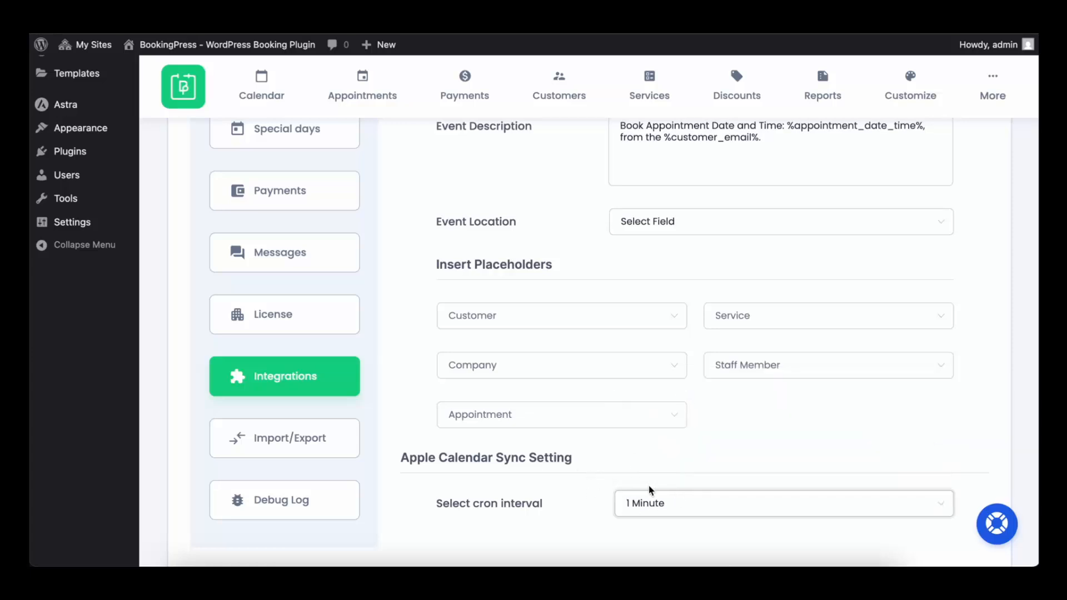
pyautogui.scroll(10, 672, 464)
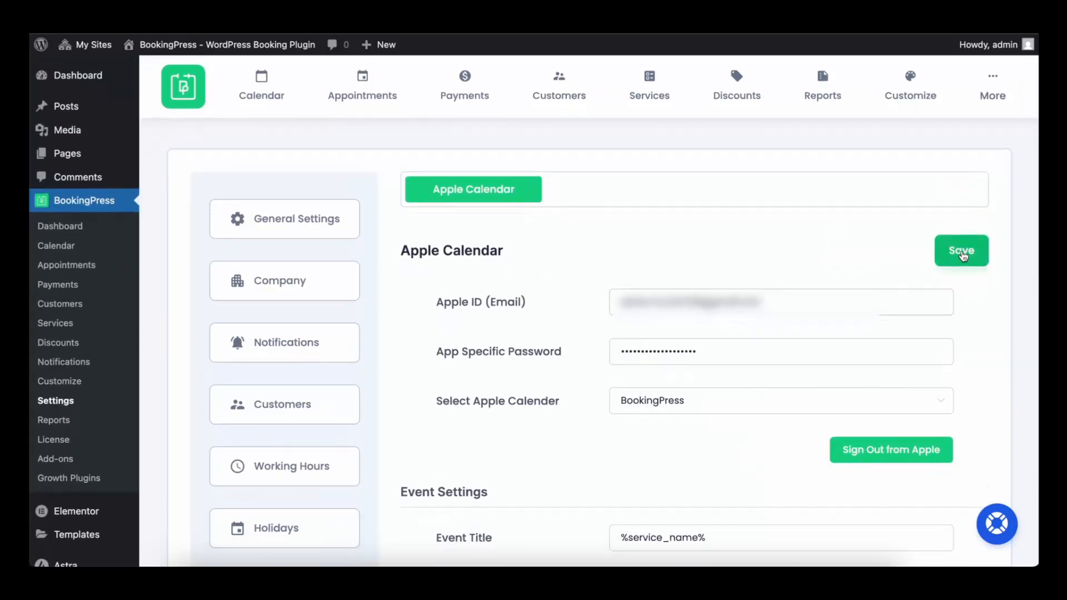
pyautogui.click(963, 253)
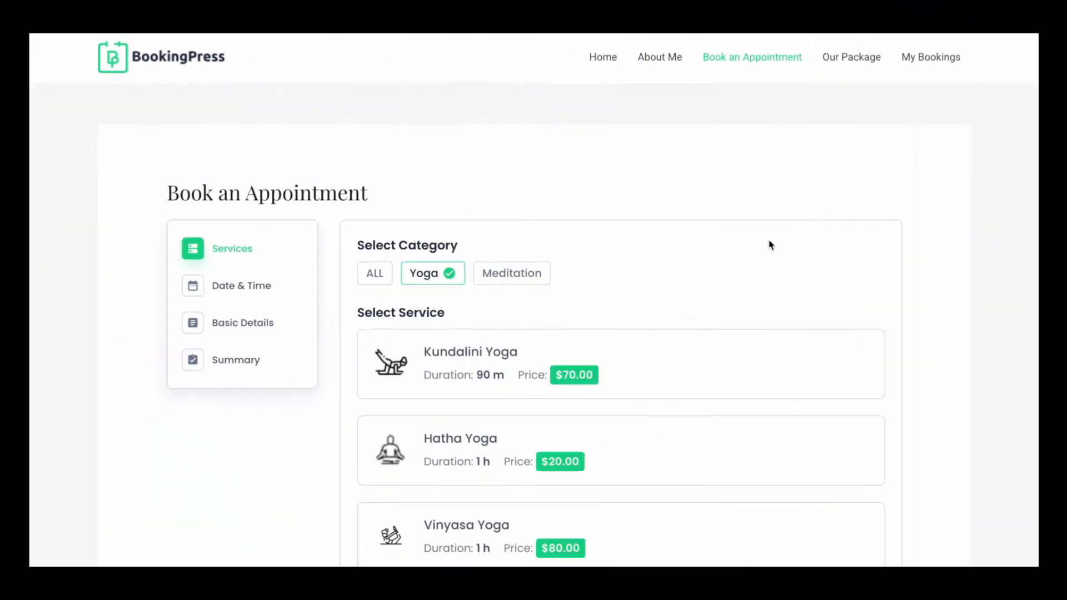
# Step: On the Book an Appointment page, choose Vinyasa Yoga for August 13, 2025, in the 09:00 to 10:00 slot
pyautogui.scroll(-2, 770, 244)
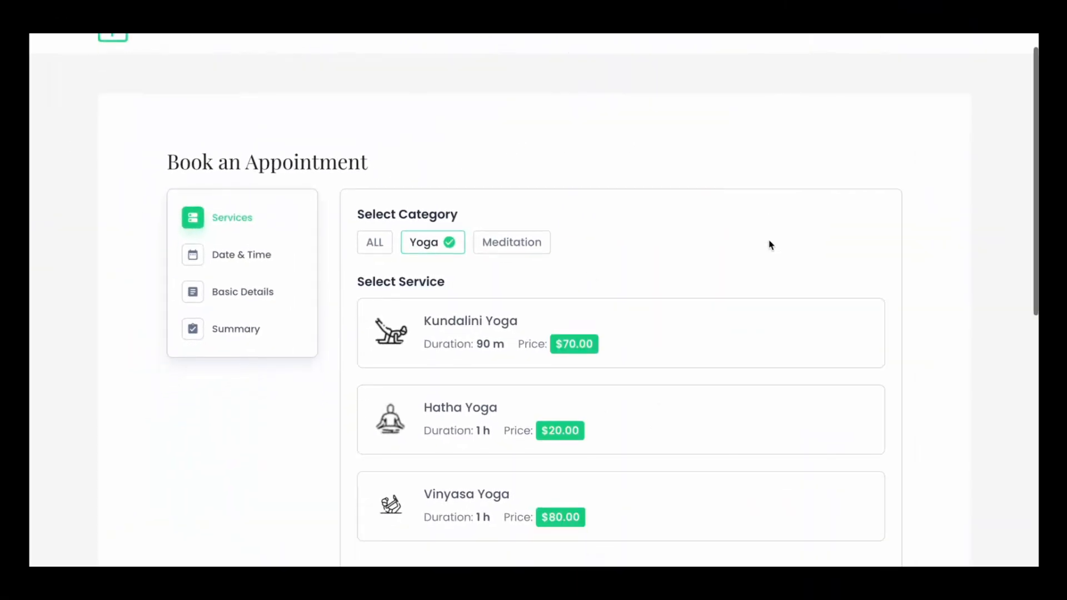
pyautogui.click(635, 513)
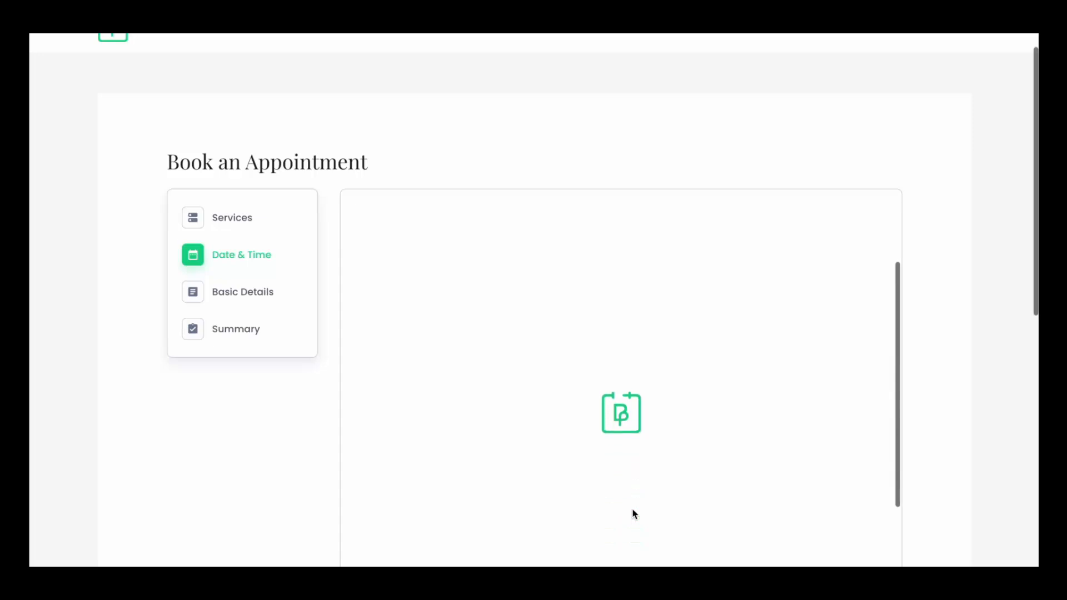
pyautogui.scroll(-2, 308, 504)
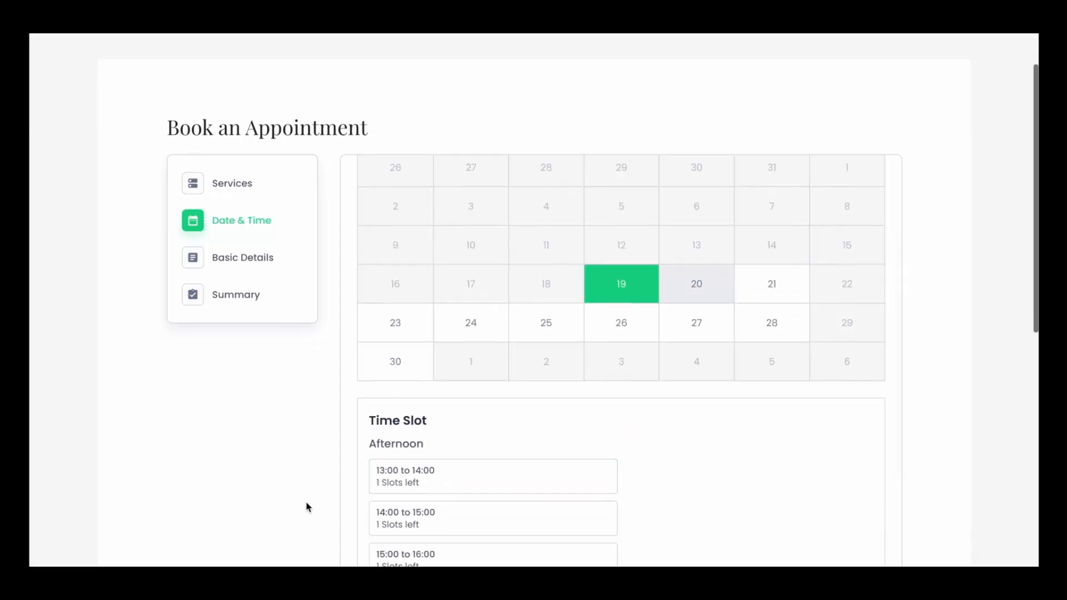
pyautogui.scroll(2, 662, 336)
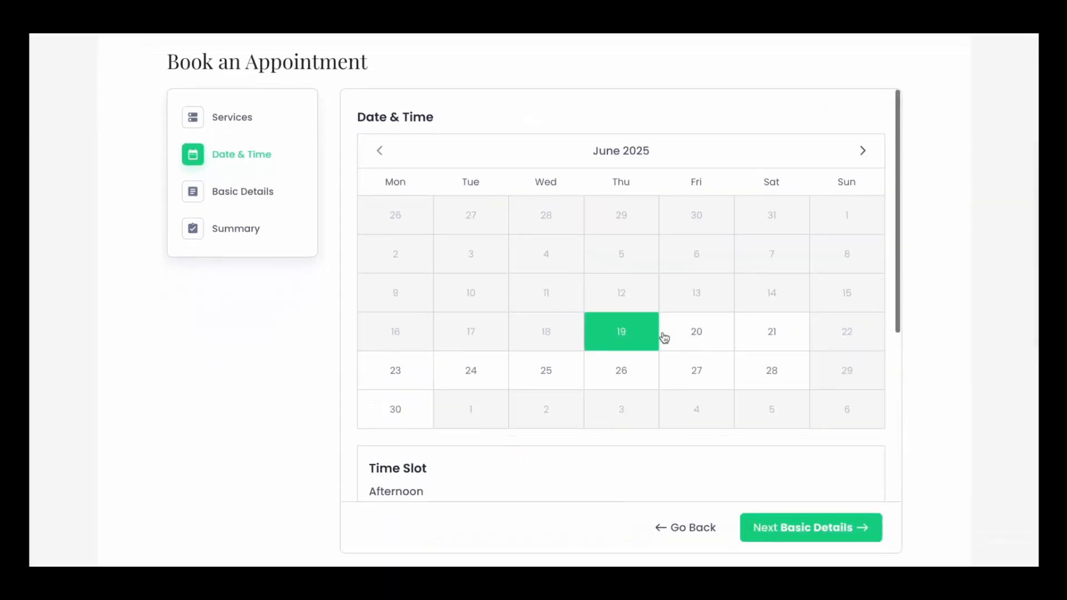
pyautogui.click(863, 148)
pyautogui.click(863, 148)
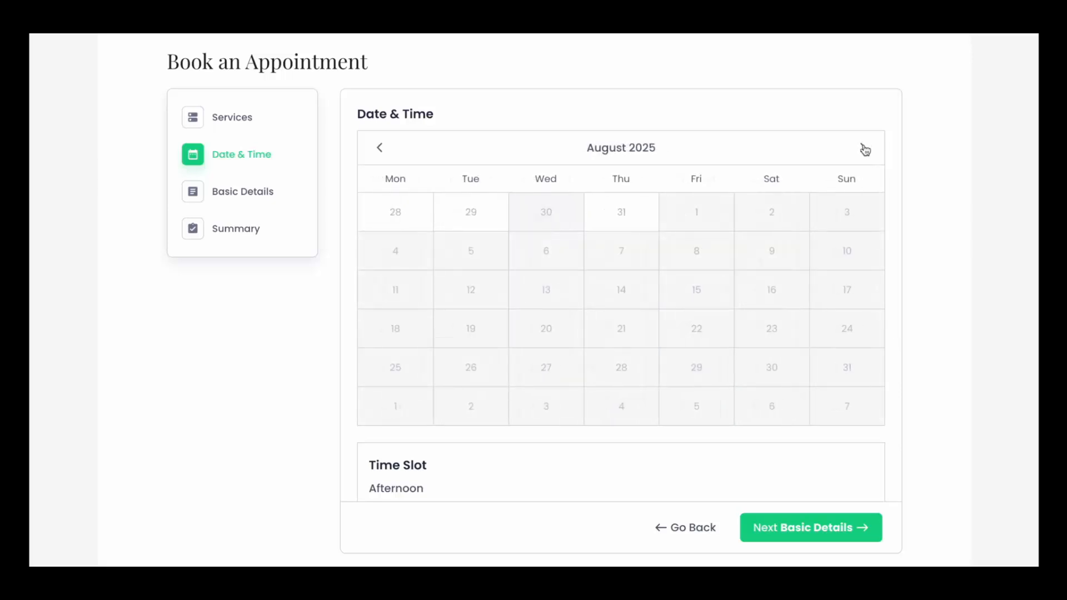
pyautogui.click(545, 300)
pyautogui.scroll(-3, 558, 421)
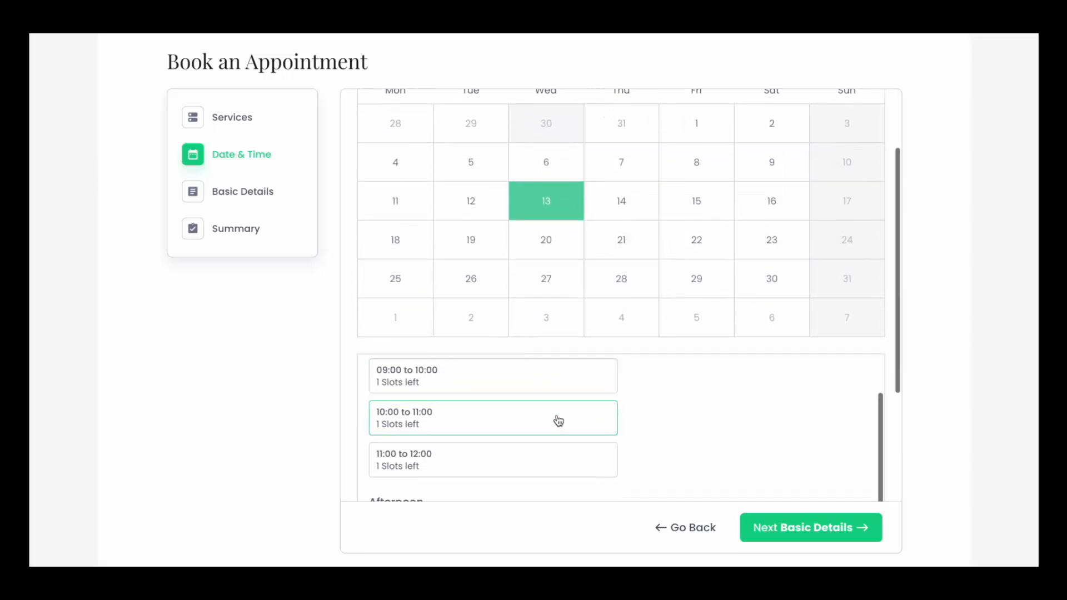
pyautogui.click(459, 384)
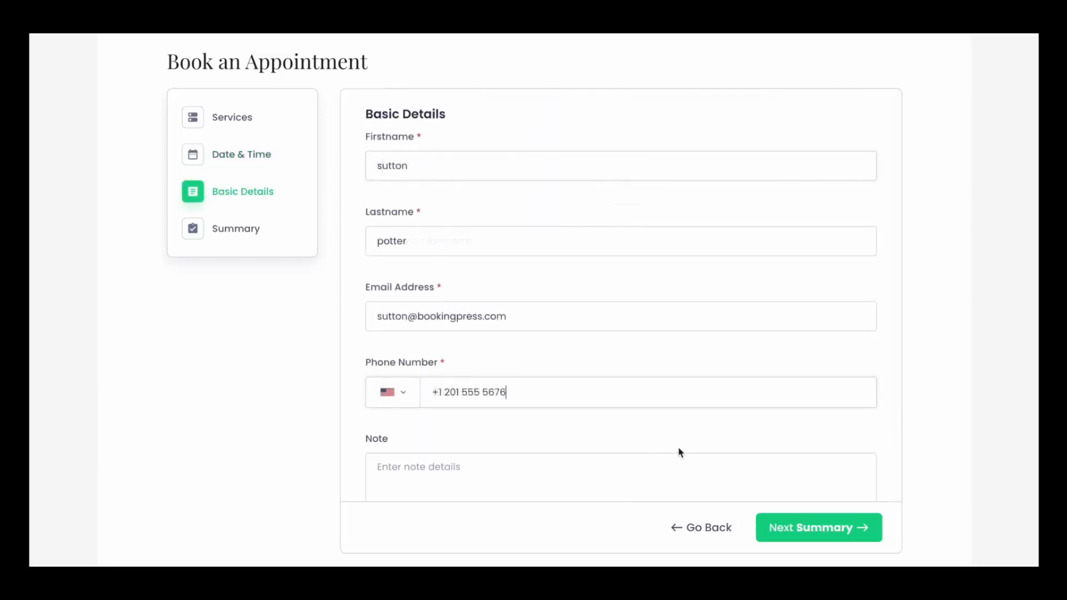
# Step: Submit the customer's basic details, choose Pay Locally as the payment method, and book the appointment
pyautogui.scroll(-2, 679, 449)
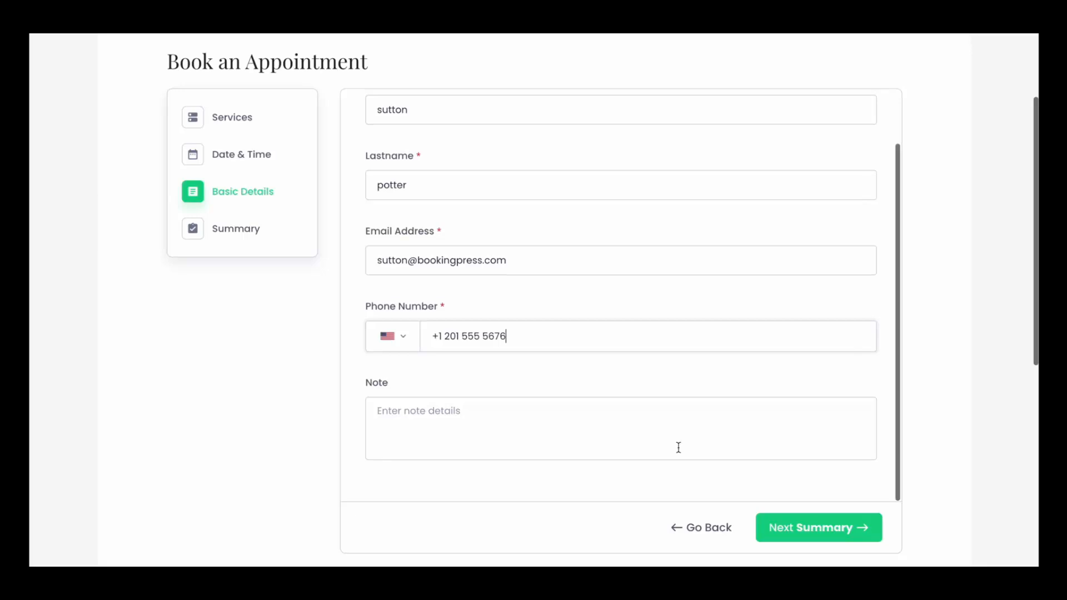
pyautogui.click(796, 528)
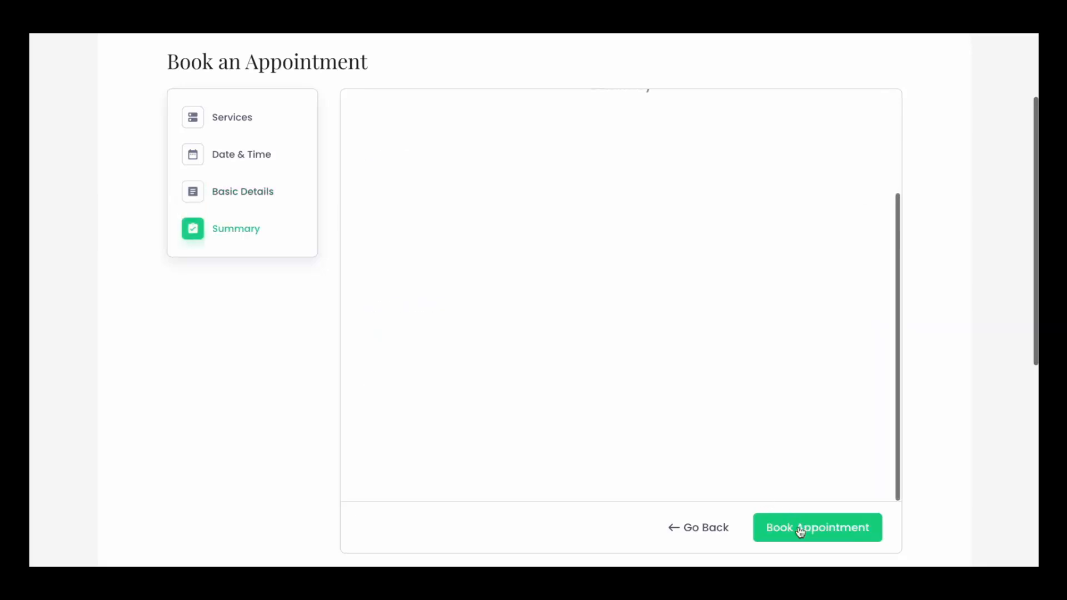
pyautogui.click(424, 452)
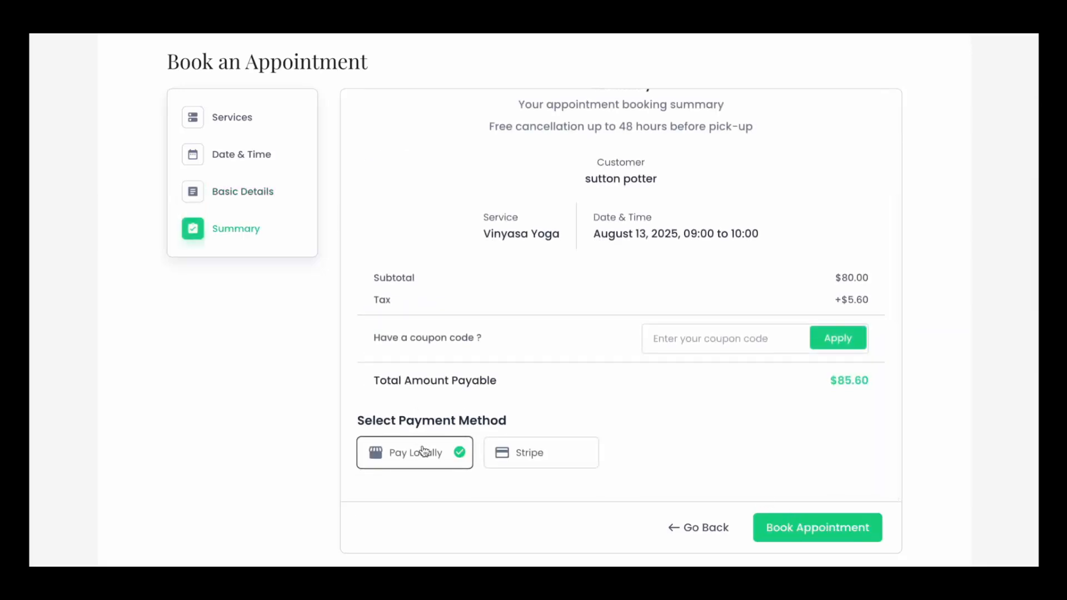
pyautogui.click(820, 528)
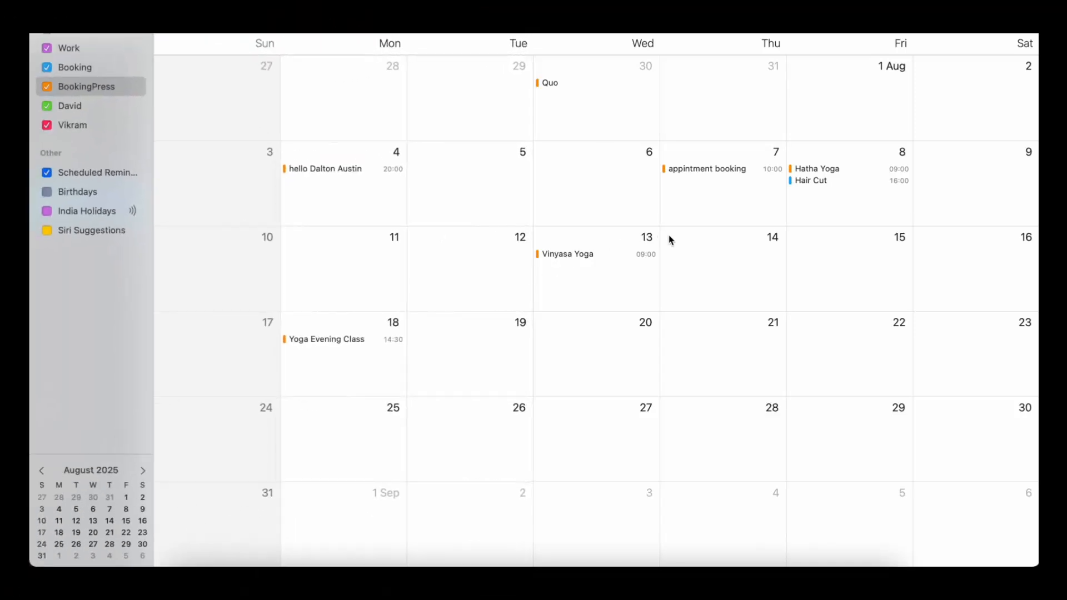
# Step: In Apple Calendar, check the details of the Vinyasa Yoga event on August 13, 2025
pyautogui.click(608, 257)
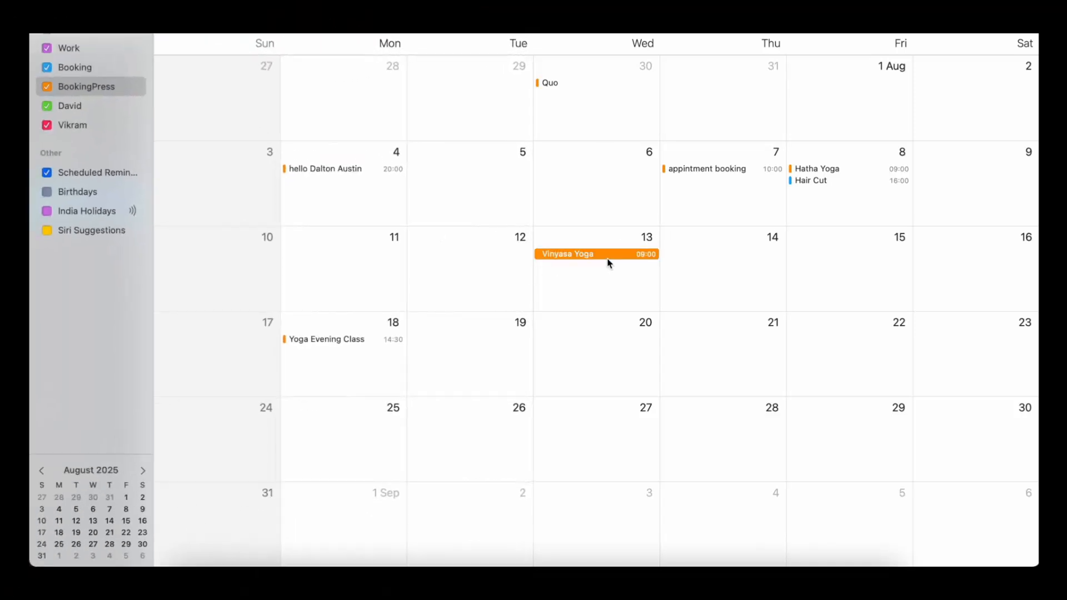
pyautogui.doubleClick(609, 261)
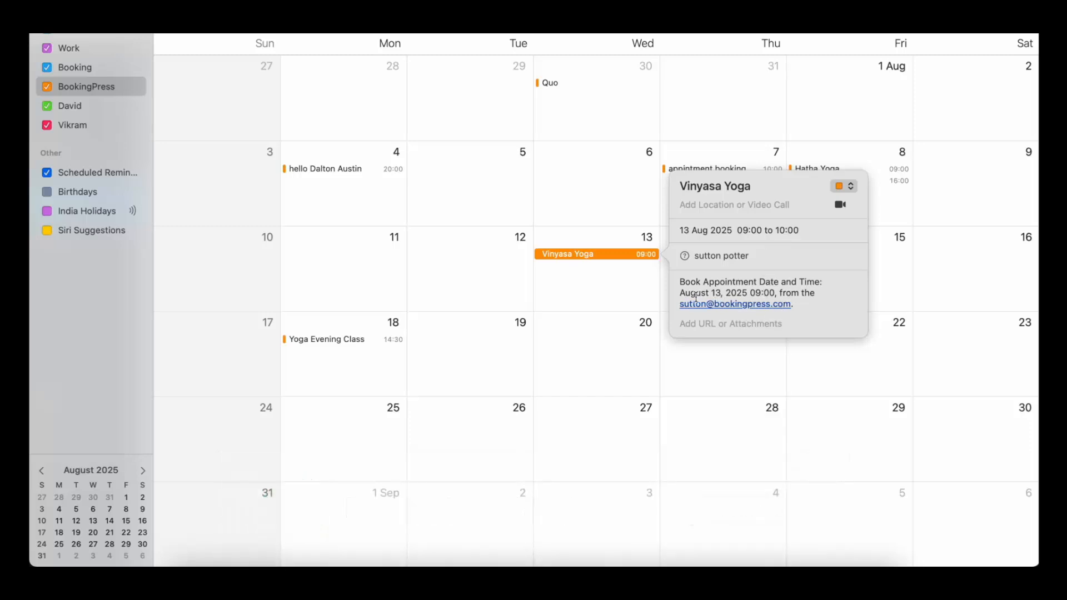
pyautogui.click(499, 259)
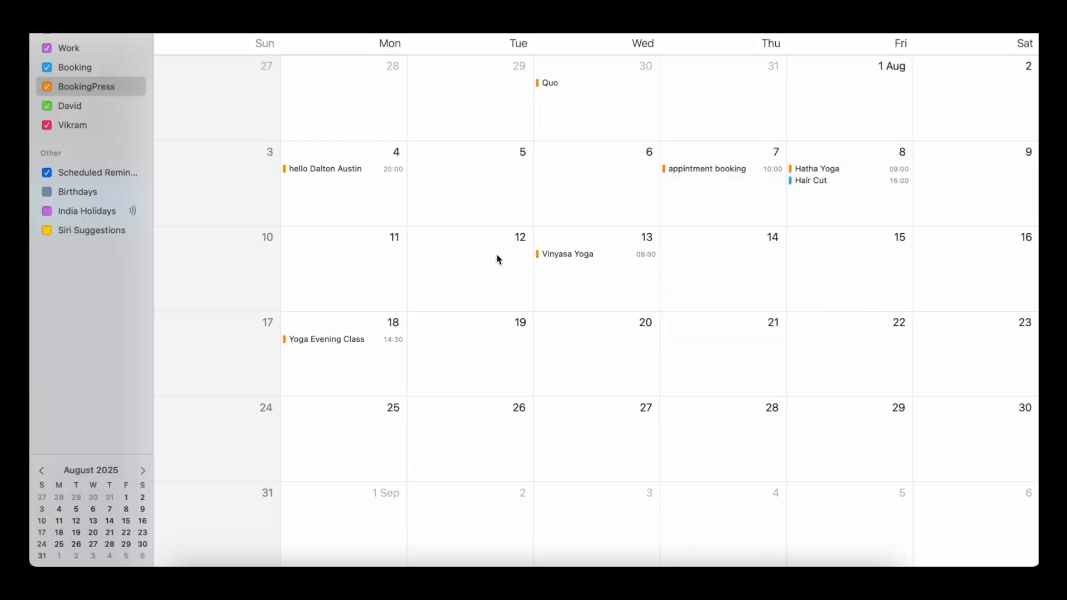
# Step: Create a "book appointment" event on 12 August 2025 from 09:00 to 10:00 in the BookingPress calendar and check its details
pyautogui.doubleClick(498, 259)
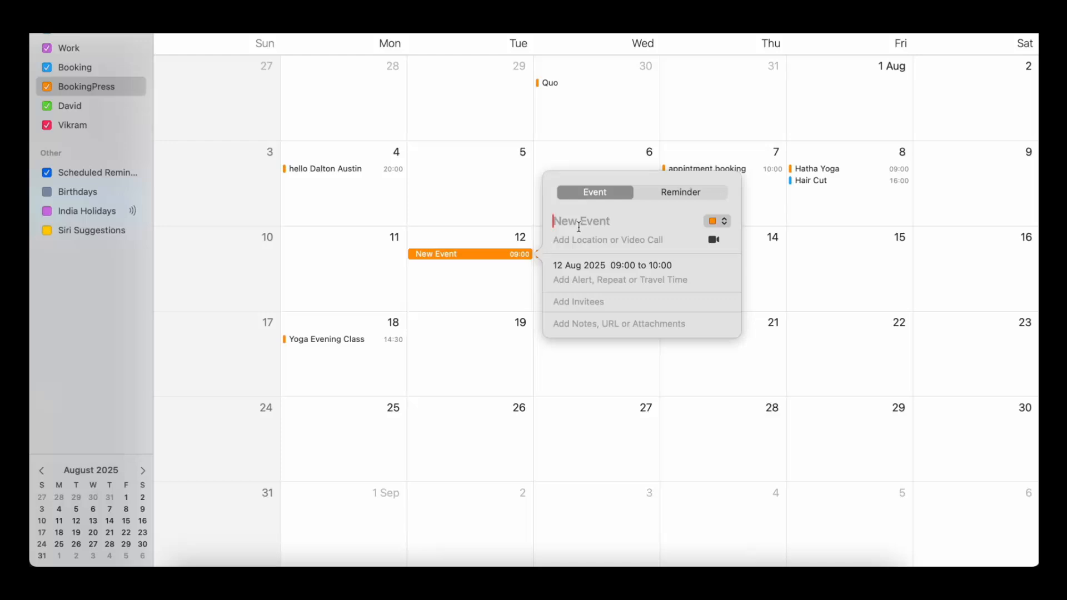
pyautogui.write('book appointment')
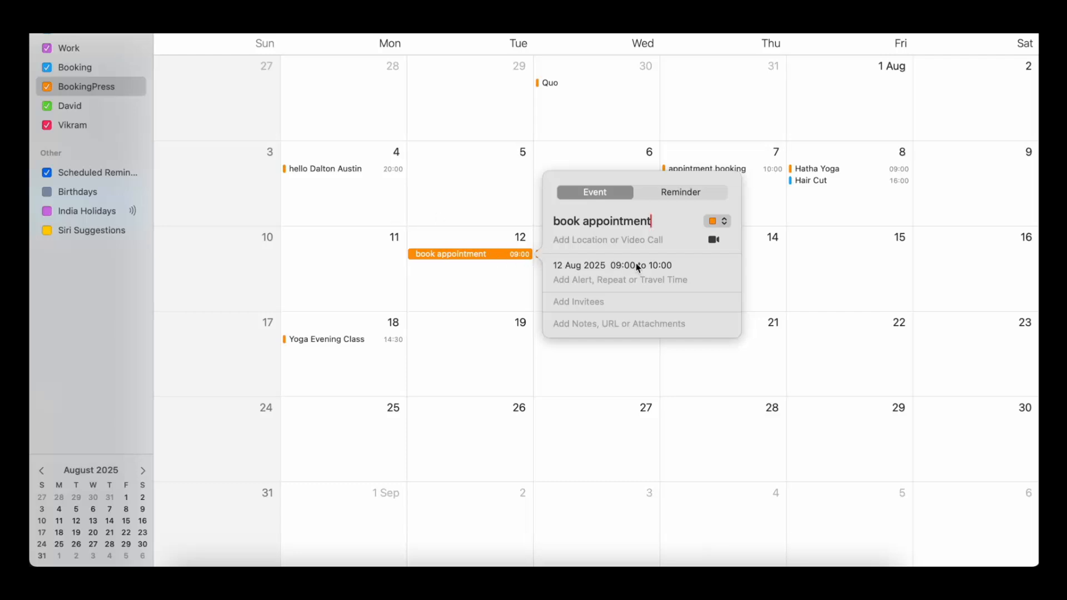
pyautogui.press('Return')
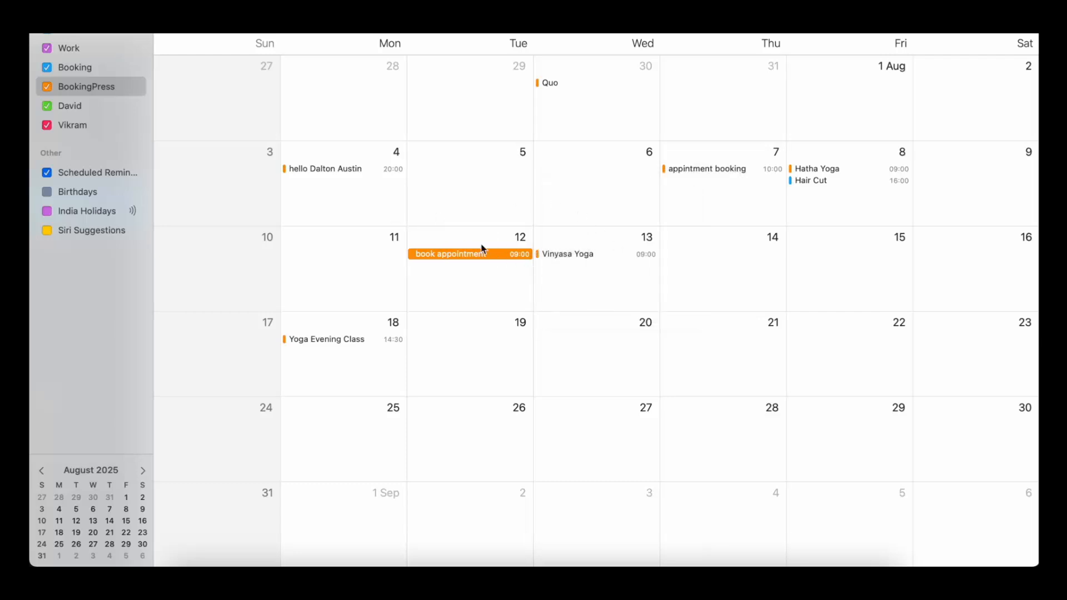
pyautogui.doubleClick(496, 255)
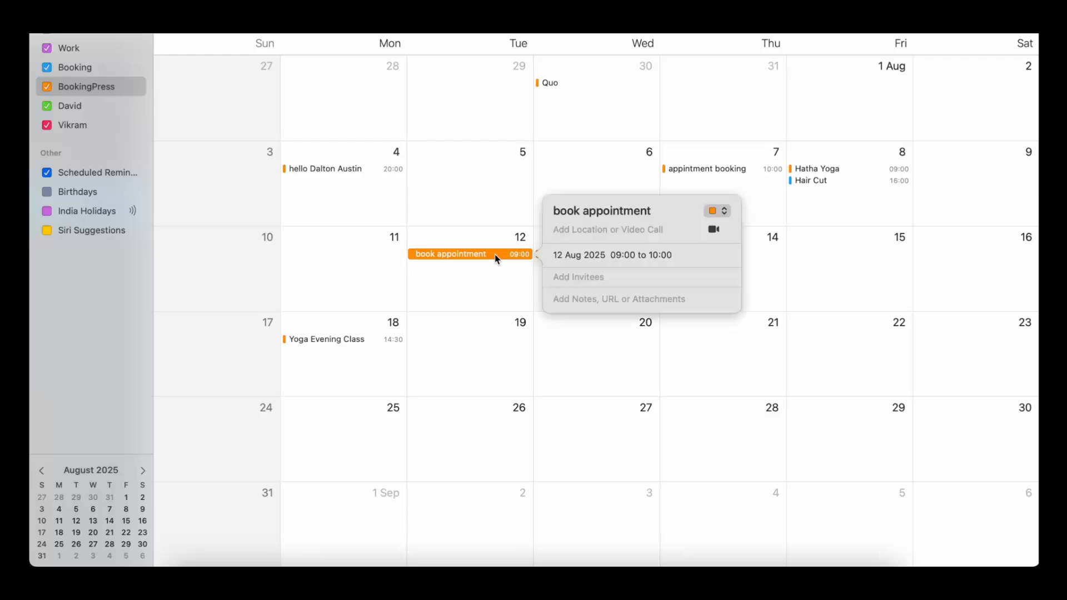
pyautogui.press('Escape')
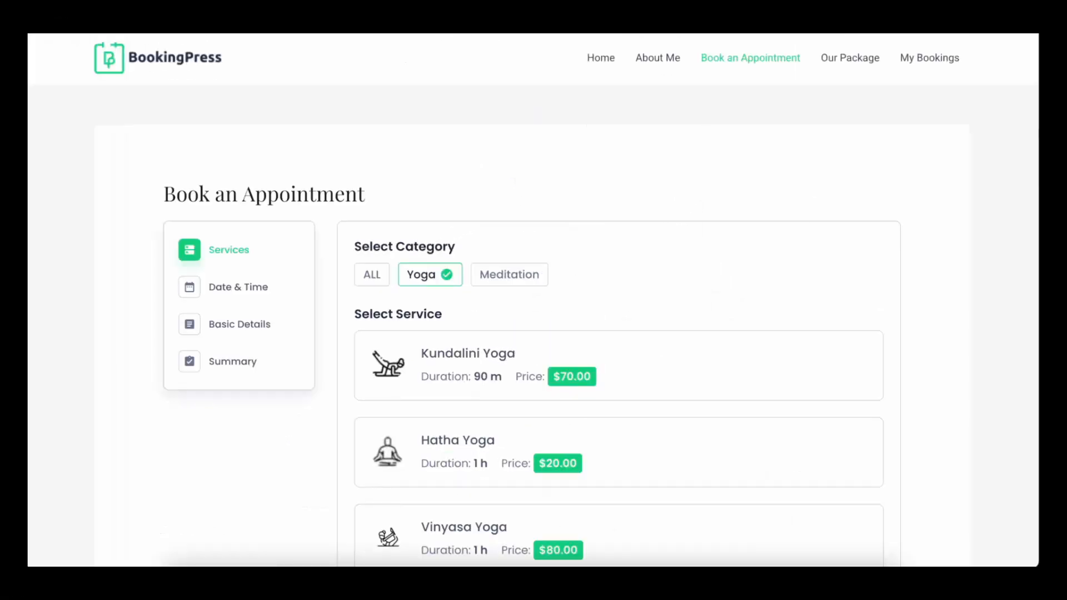
# Step: On the Book an Appointment page, select Vinyasa Yoga and check the available time slots for August 12, 2025
pyautogui.scroll(-3, 862, 194)
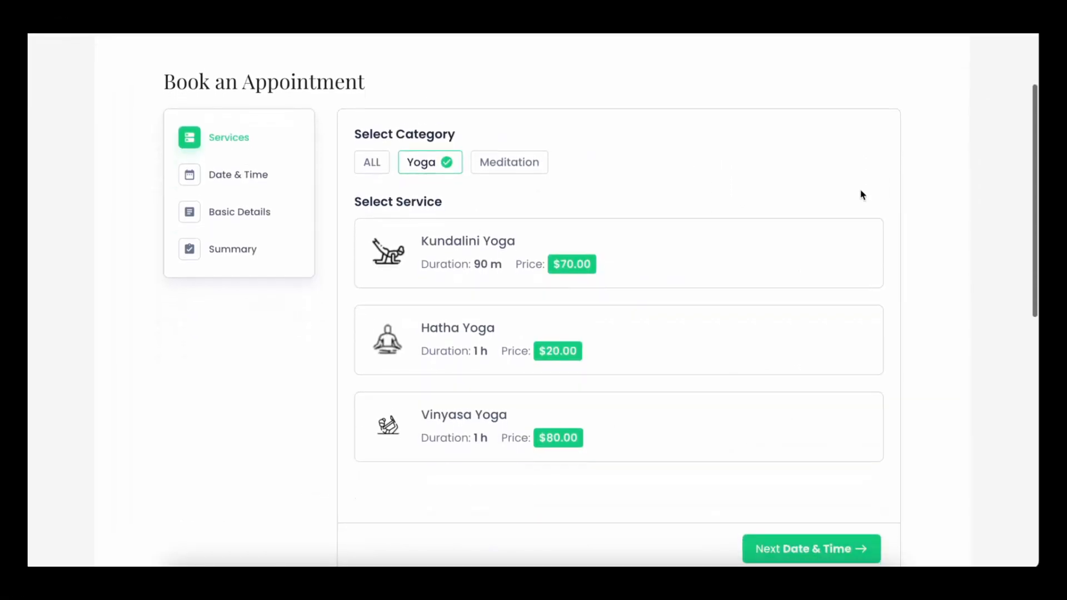
pyautogui.click(648, 395)
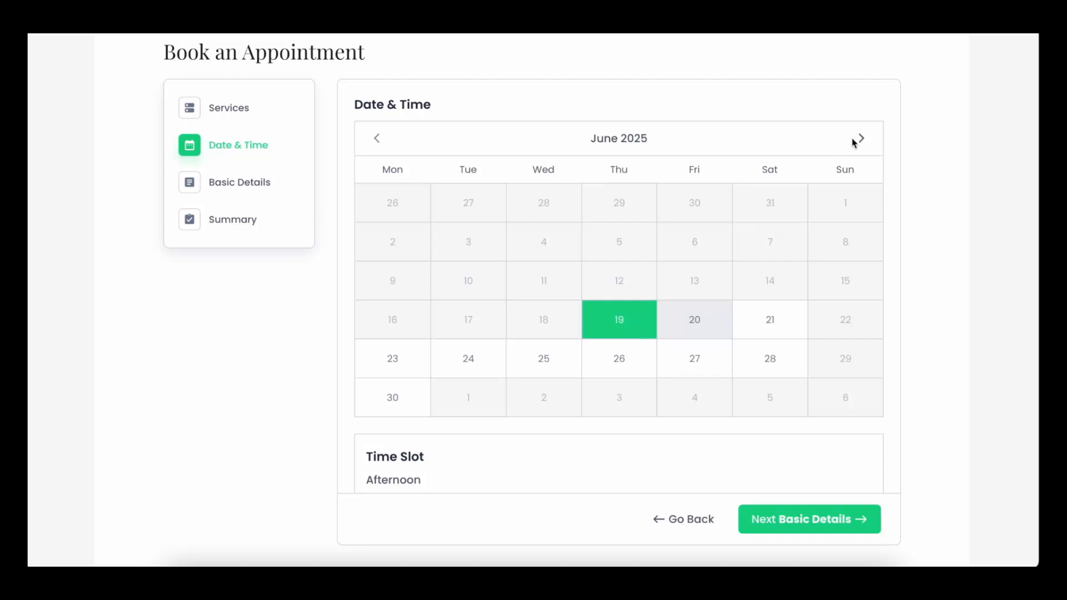
pyautogui.click(856, 145)
pyautogui.click(856, 146)
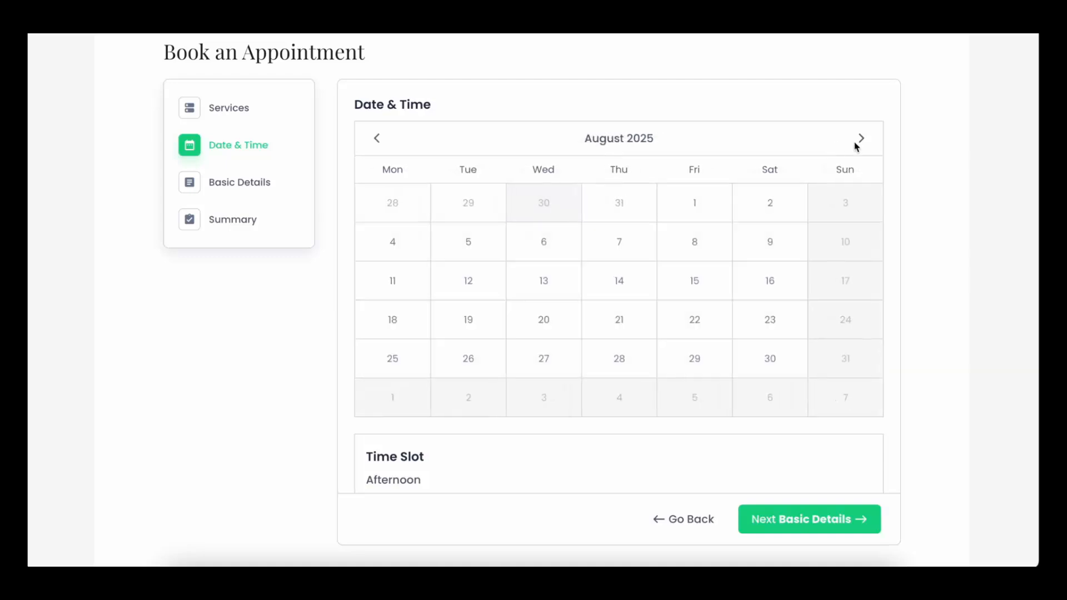
pyautogui.click(485, 275)
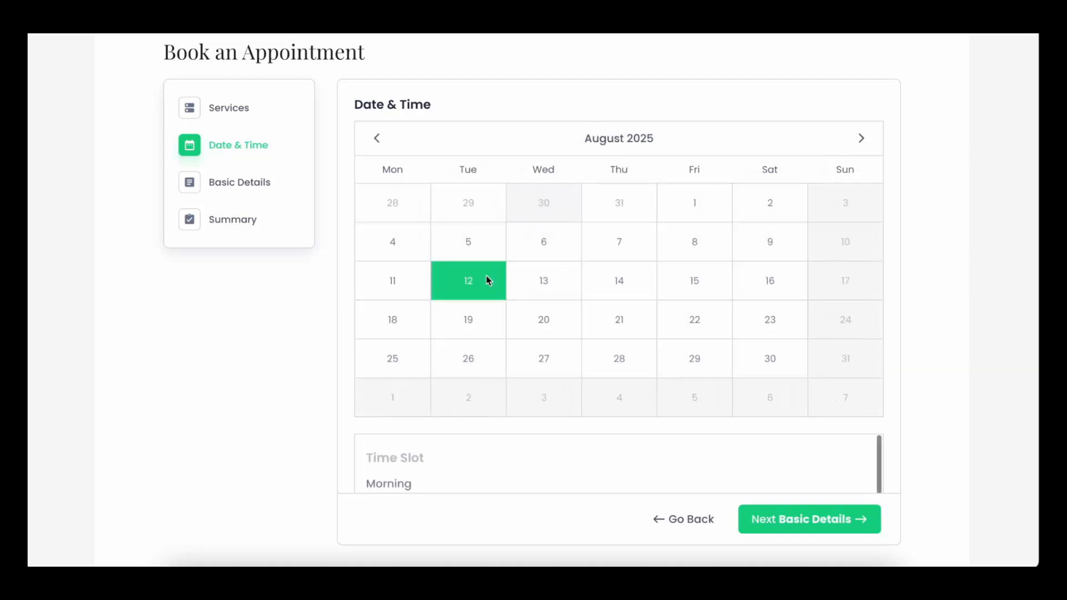
pyautogui.scroll(-2, 531, 358)
pyautogui.scroll(-1, 532, 358)
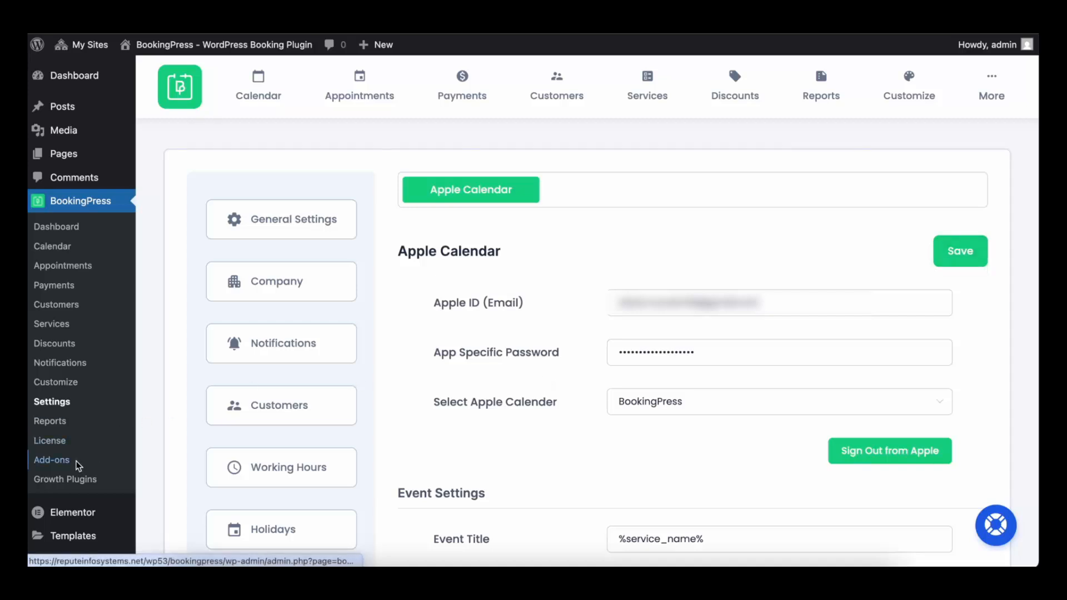
# Step: Activate the Staff Member module among the BookingPress add-ons and open the list of staff members
pyautogui.click(76, 461)
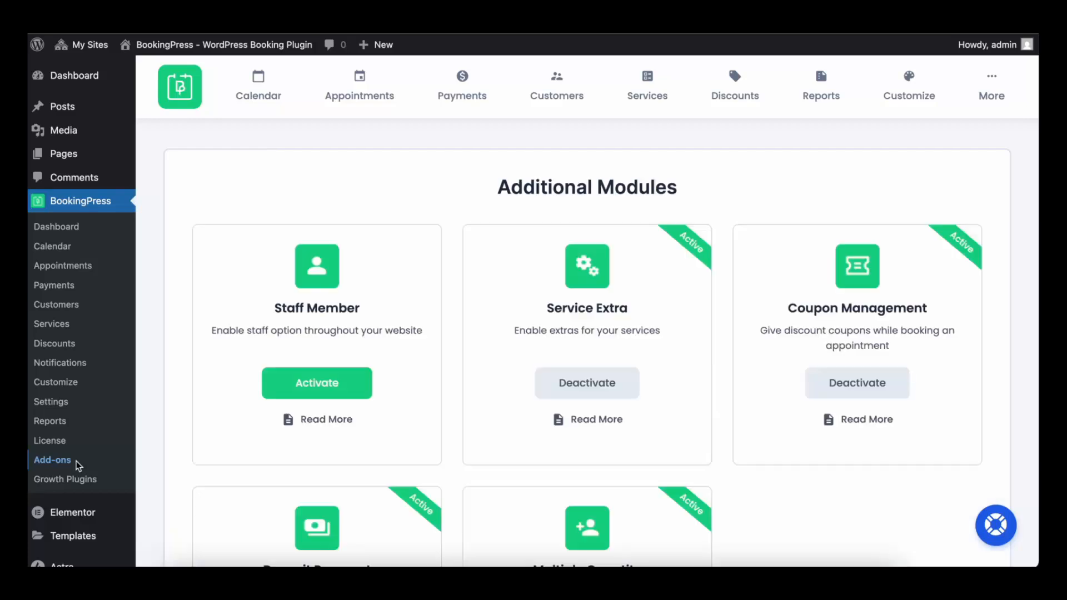
pyautogui.click(306, 383)
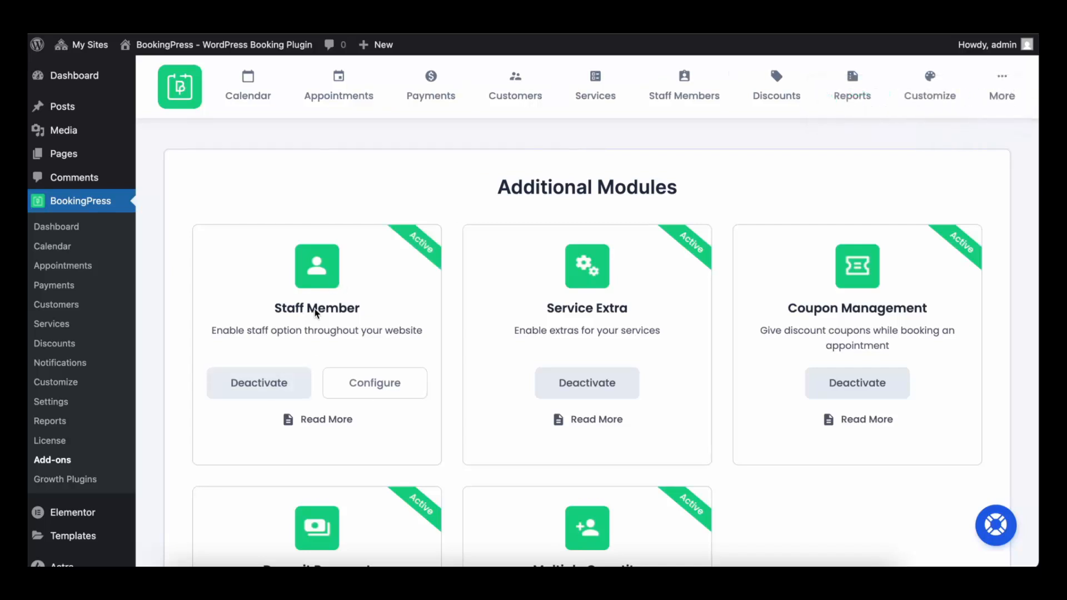
pyautogui.click(688, 115)
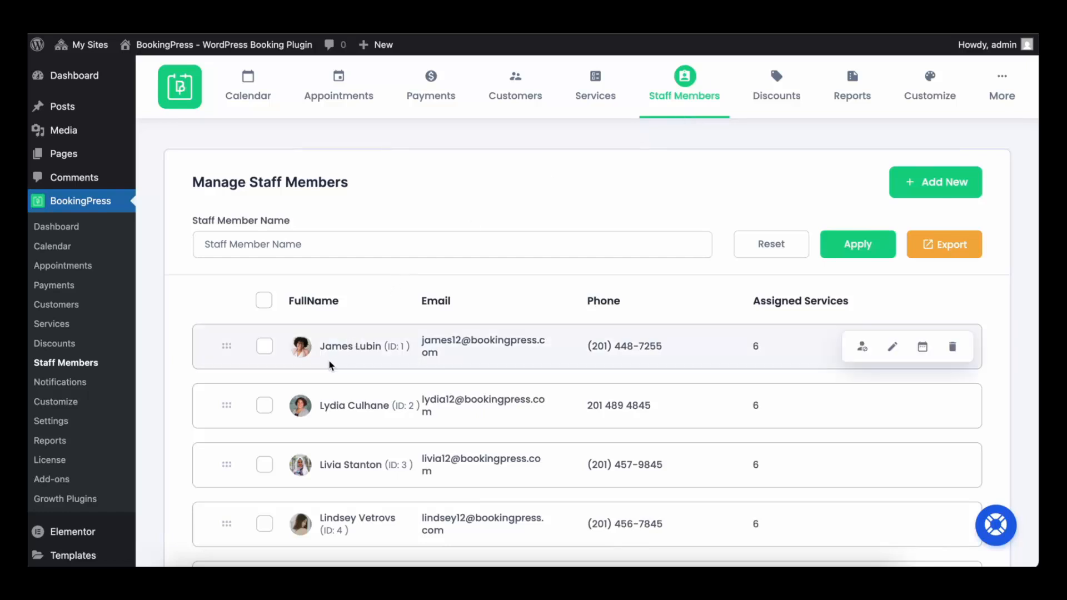
# Step: Edit the first listed staff member and enable Apple Calendar Integration for them
pyautogui.click(896, 346)
pyautogui.scroll(-9, 899, 348)
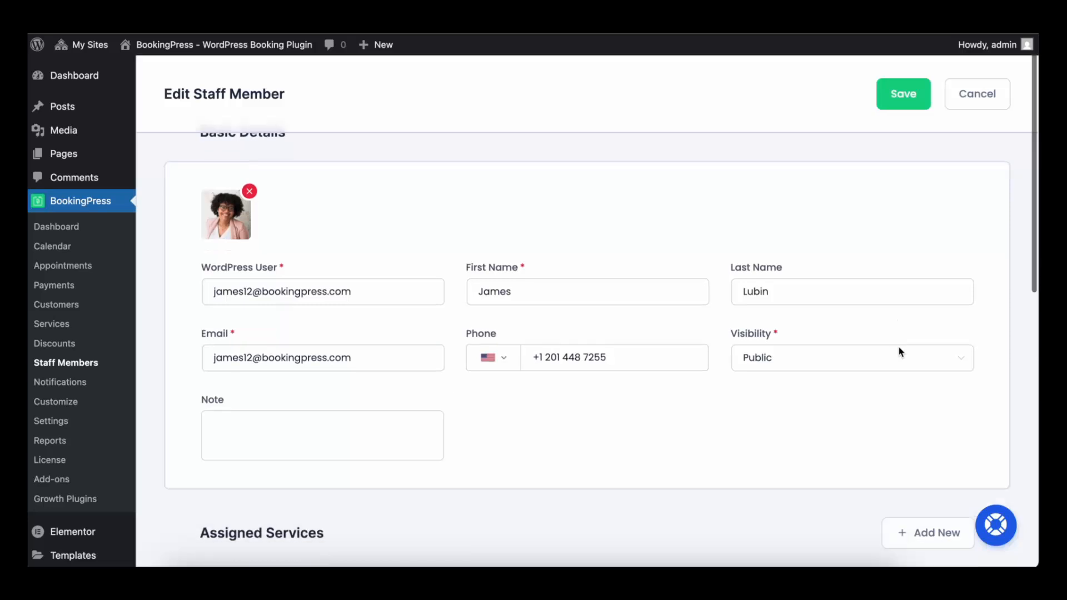
pyautogui.scroll(-3, 900, 351)
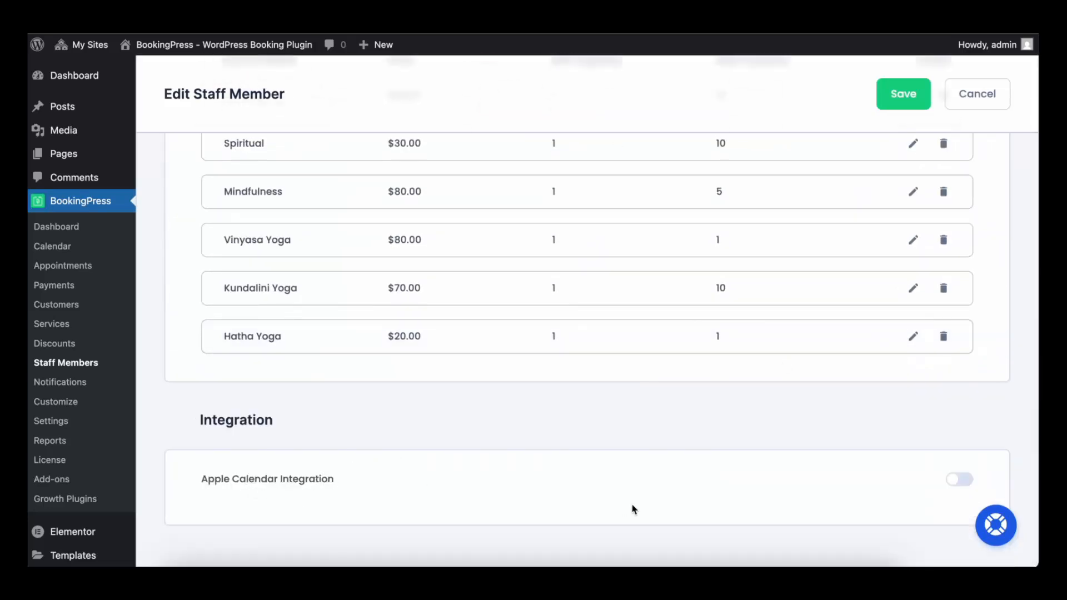
pyautogui.click(967, 482)
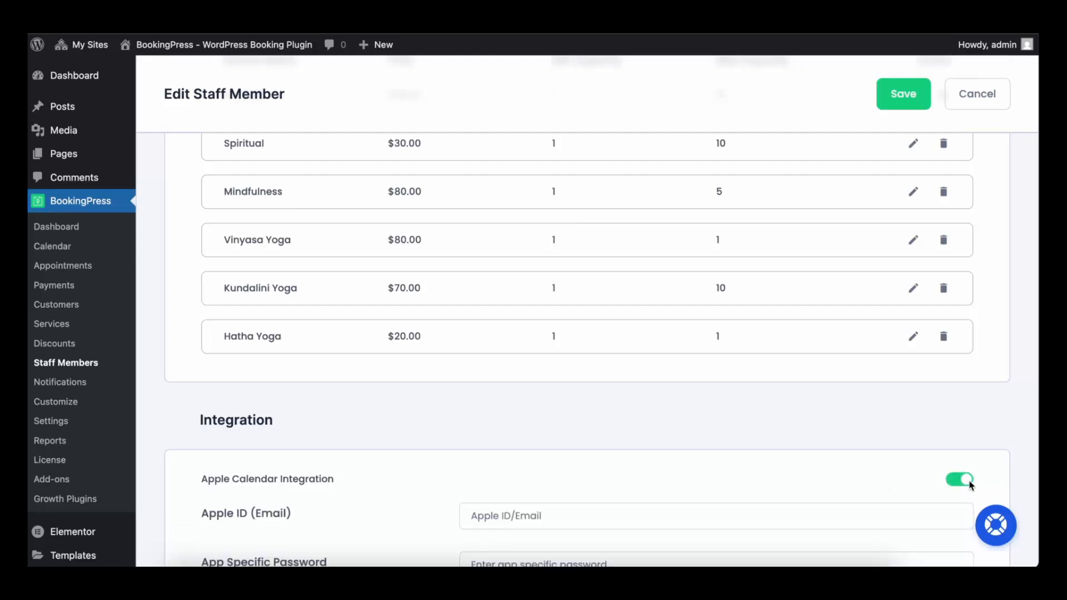
# Step: Enter the staff member's Apple ID email and app-specific password, and sign in with Apple
pyautogui.scroll(-1, 806, 413)
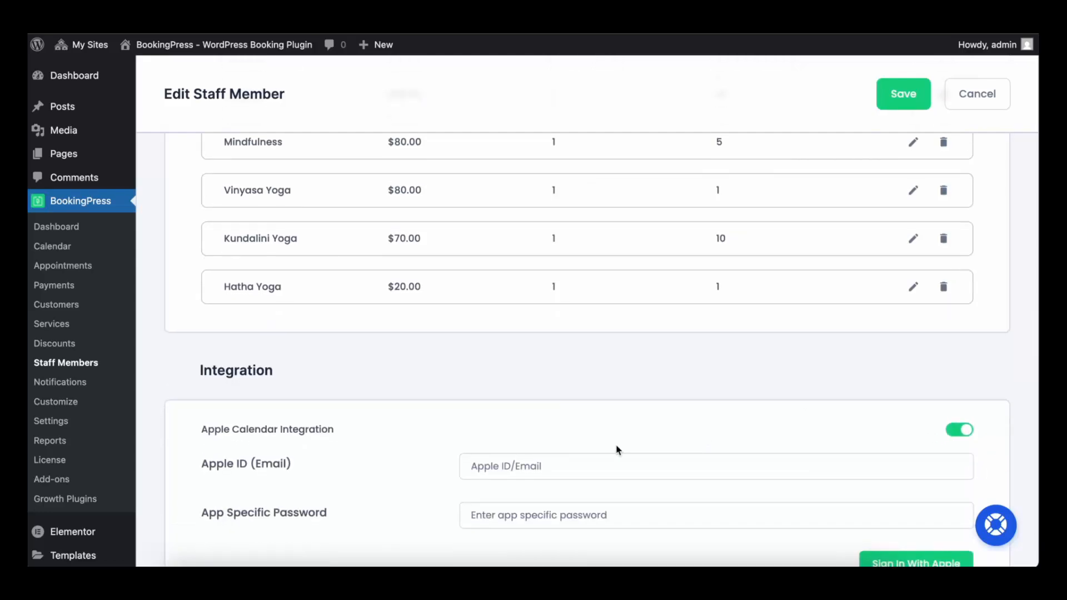
pyautogui.click(618, 463)
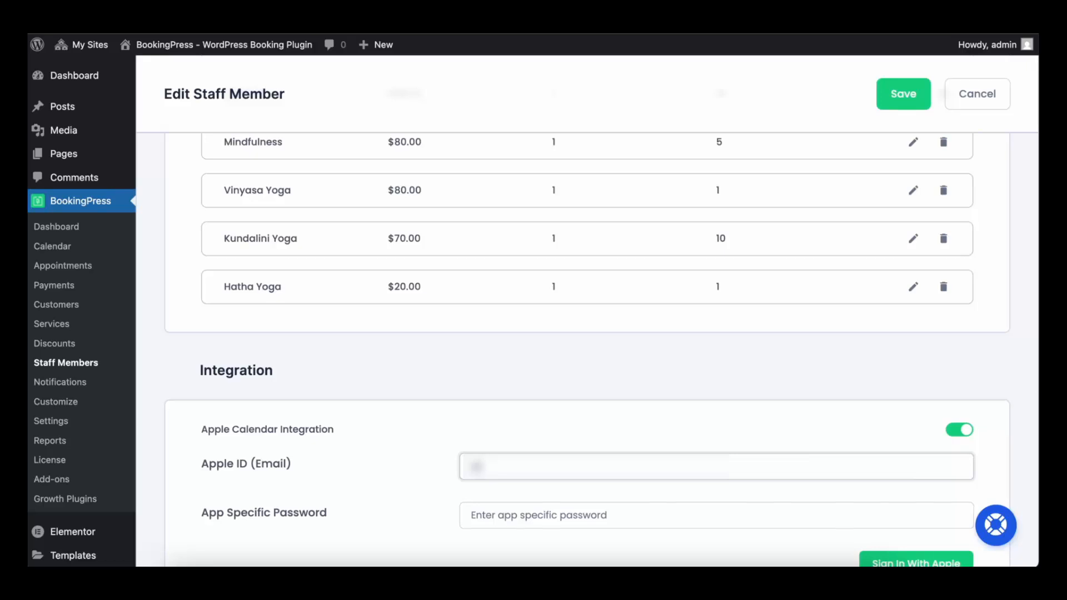
pyautogui.write('•••••••••')
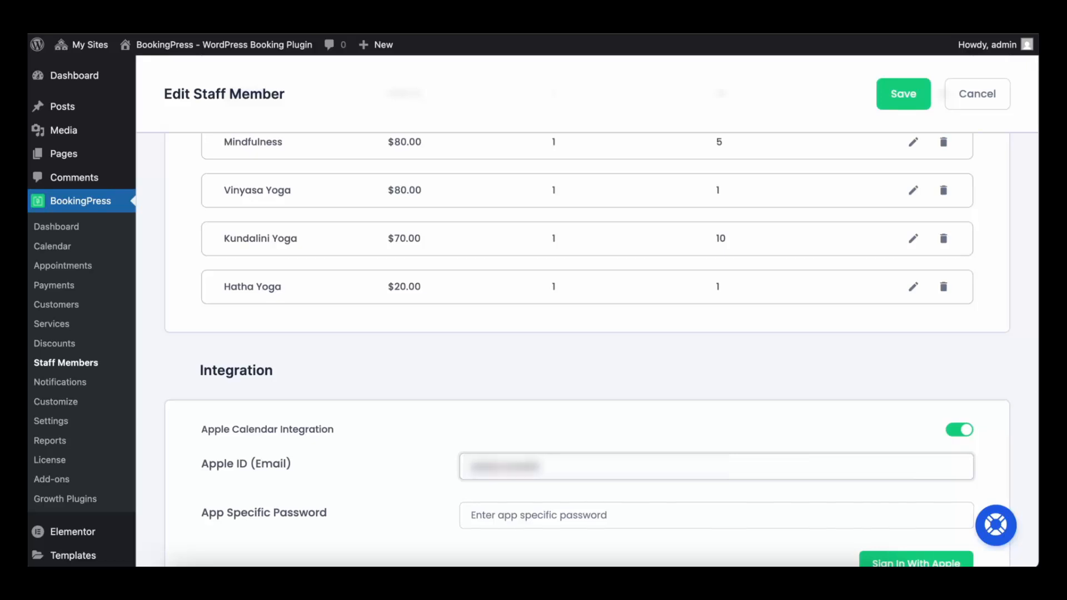
pyautogui.write('••••••••••')
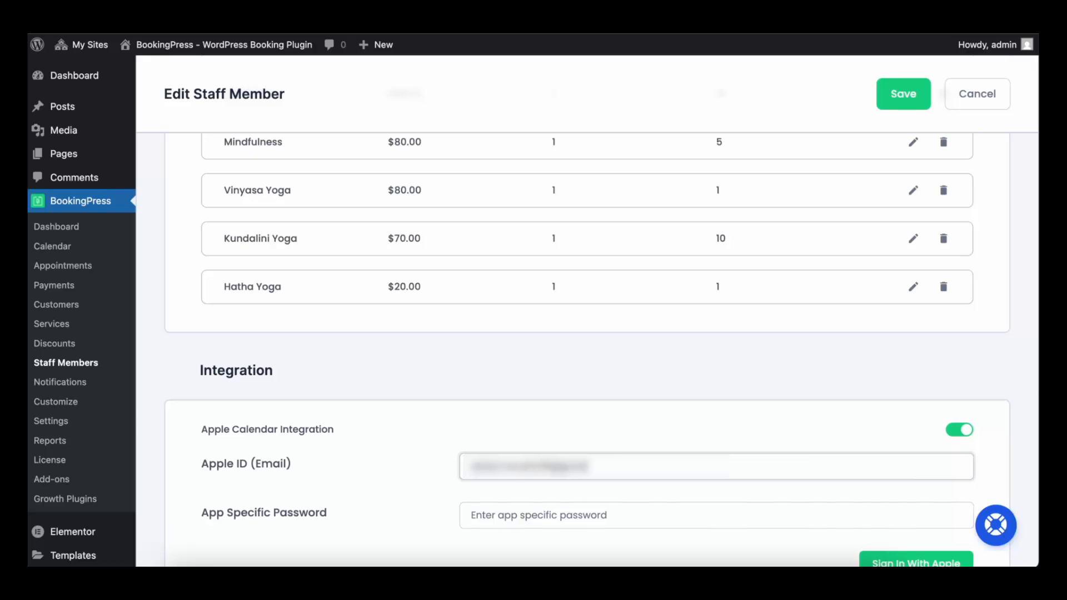
pyautogui.write('•••••')
pyautogui.click(610, 512)
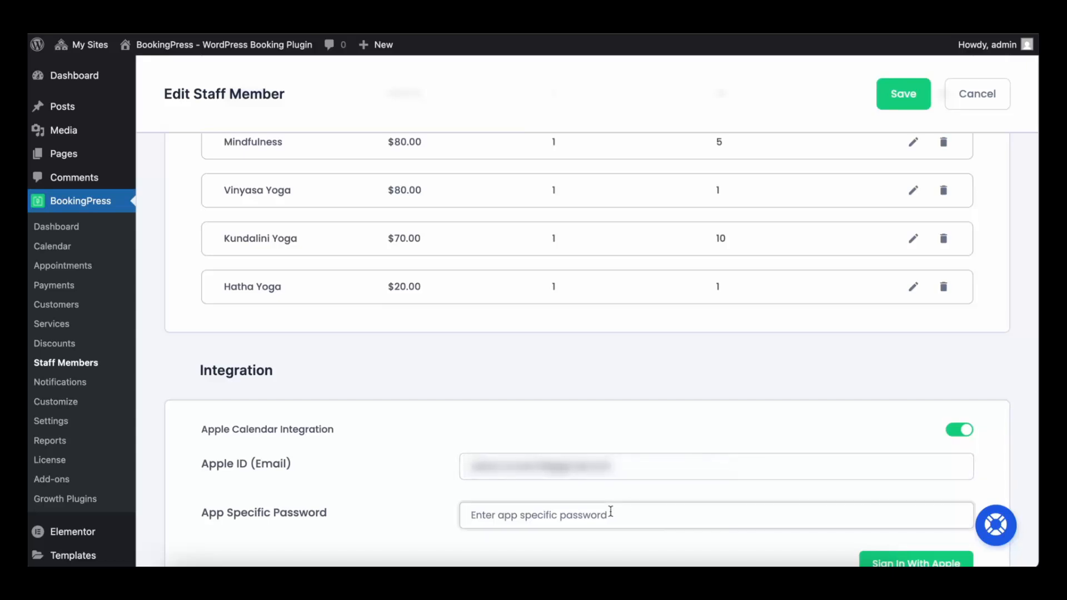
pyautogui.write('•••••••••••••••••••')
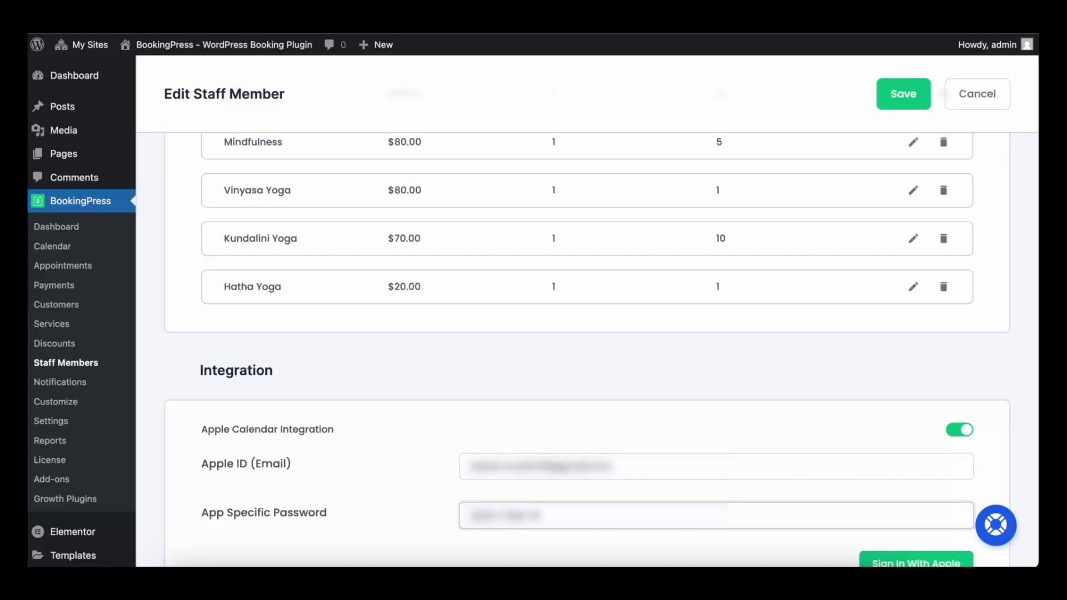
pyautogui.scroll(-3, 776, 450)
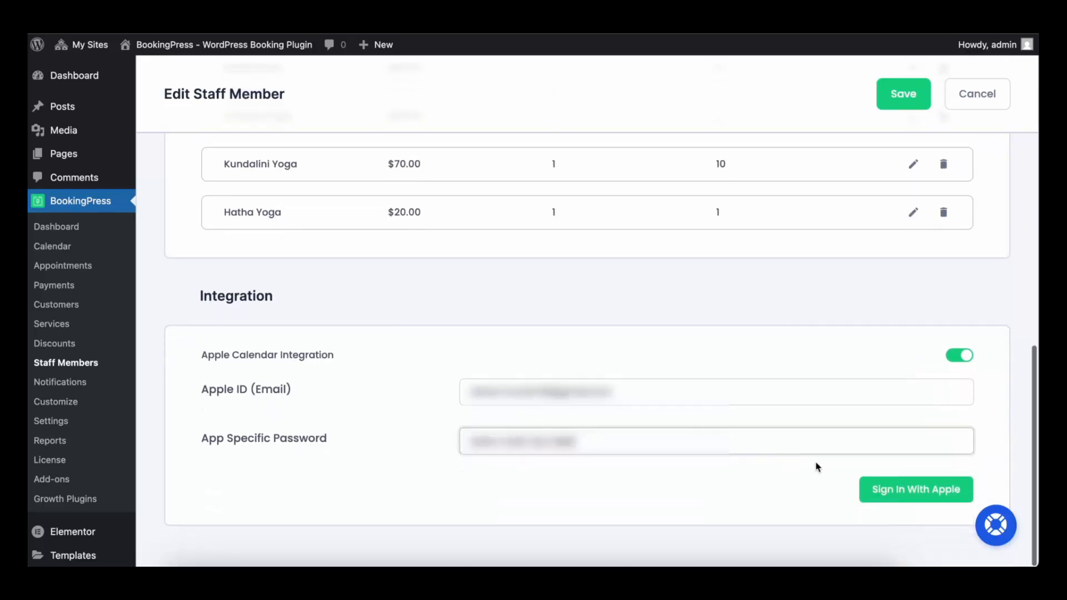
pyautogui.click(896, 488)
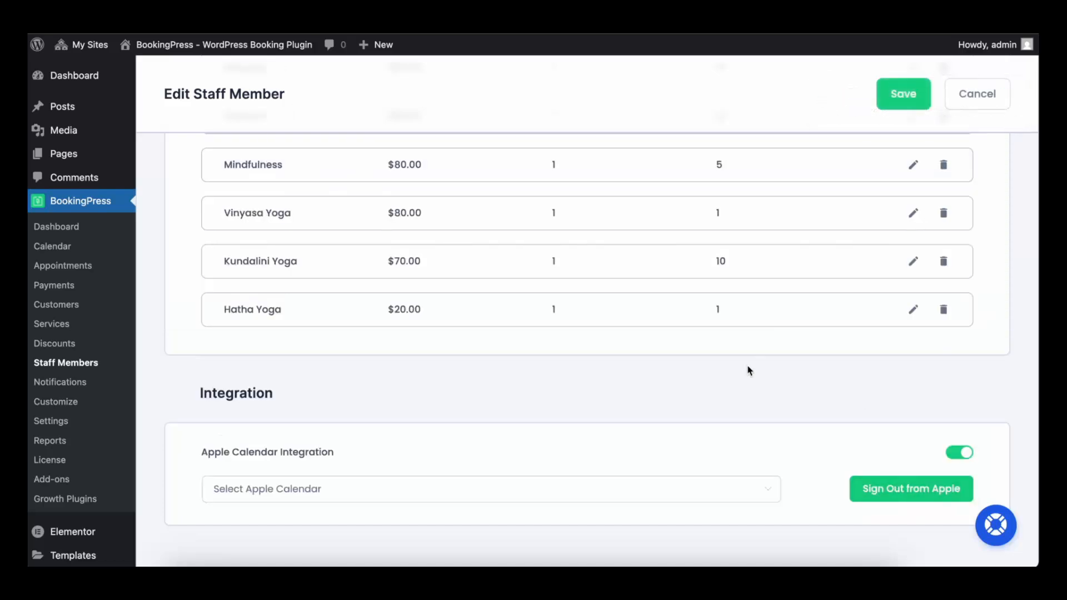
# Step: Choose BookingPress as the staff member's Apple calendar and save the staff member
pyautogui.click(624, 498)
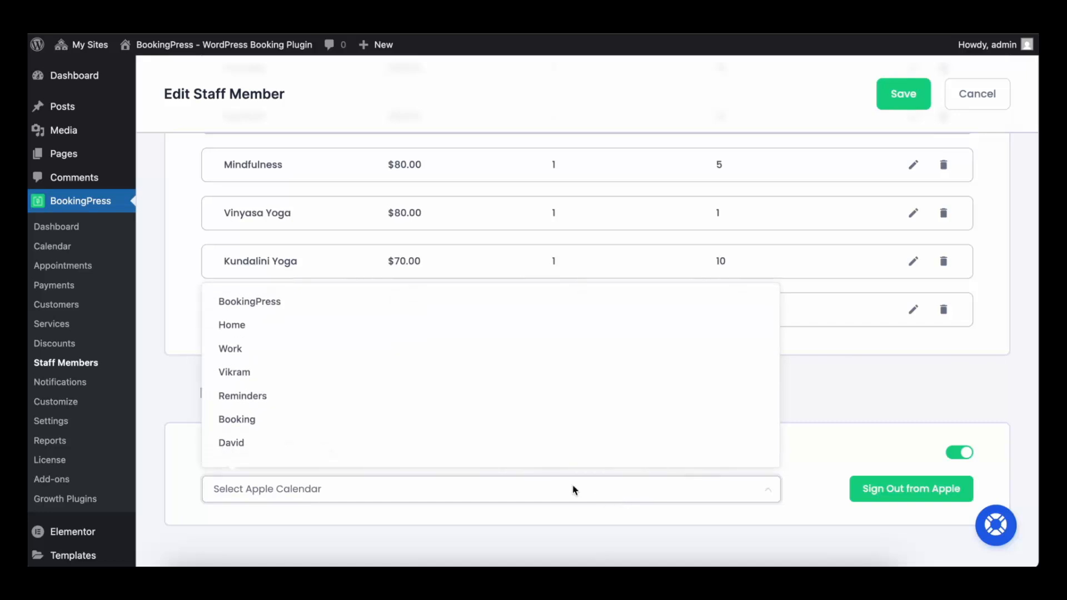
pyautogui.click(502, 302)
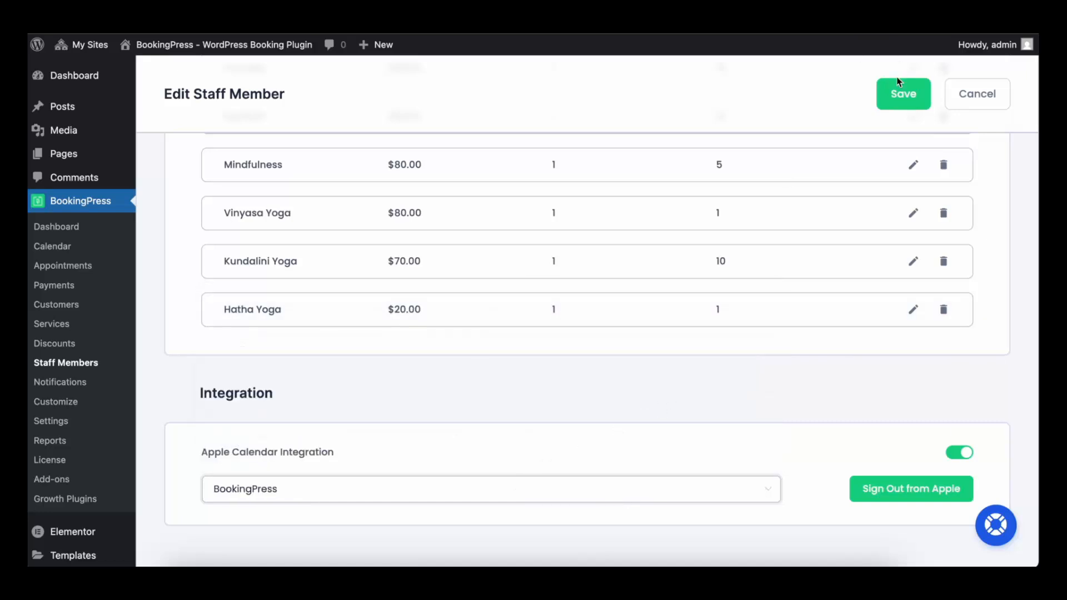
pyautogui.click(898, 94)
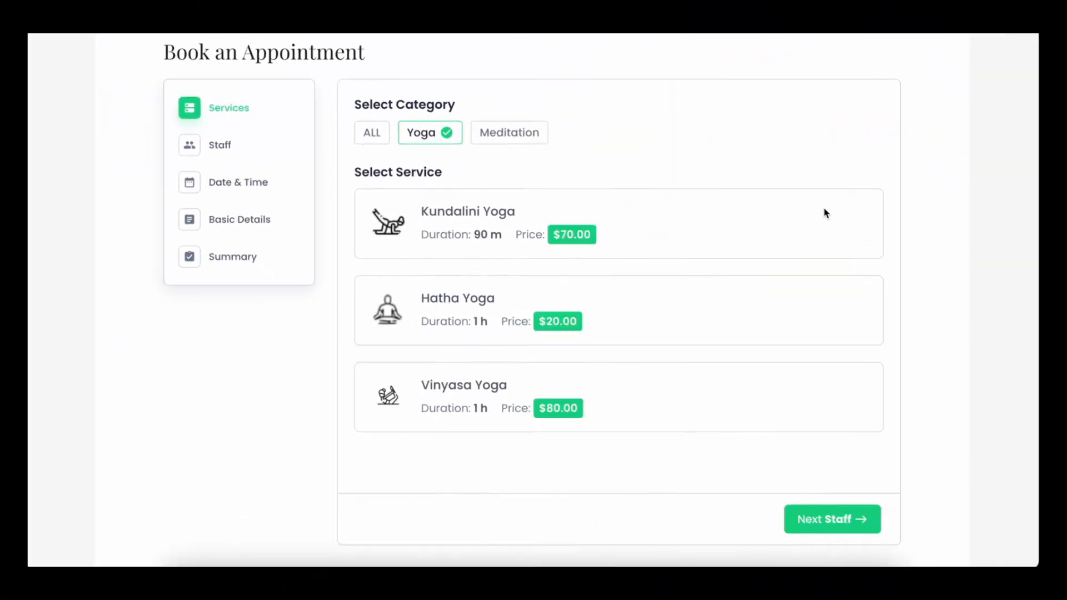
# Step: On the Book an Appointment page, choose Hatha Yoga for 1 person with the staff member connected to Apple Calendar
pyautogui.click(775, 318)
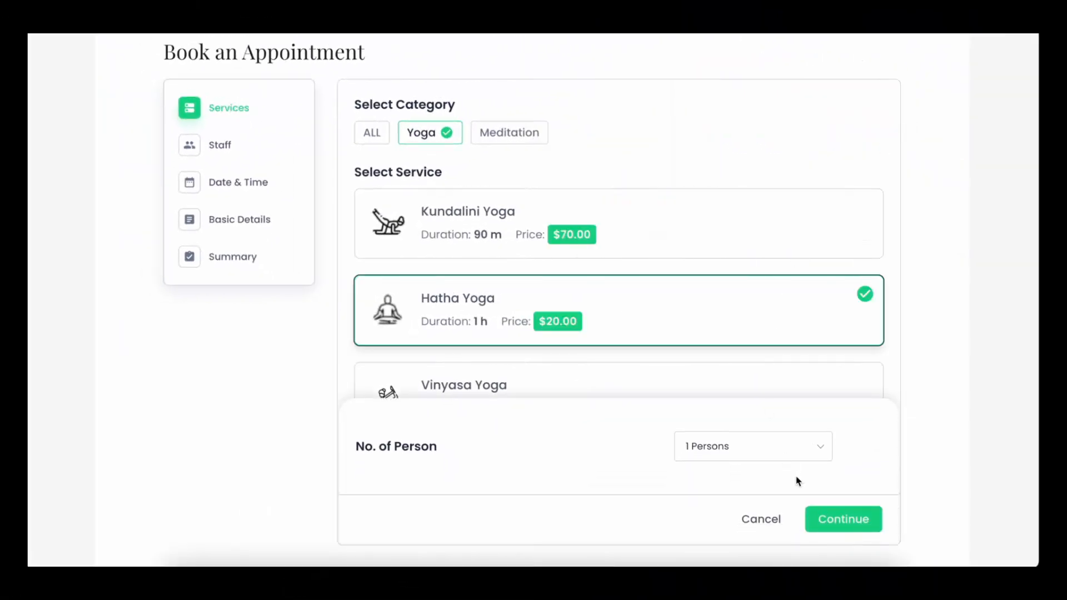
pyautogui.click(830, 509)
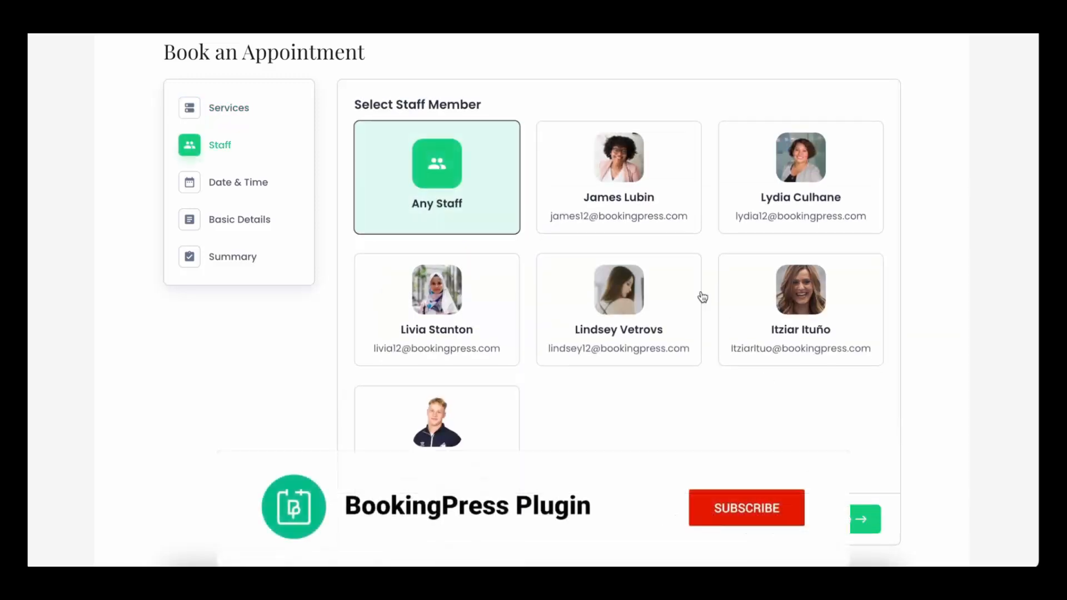
pyautogui.click(654, 195)
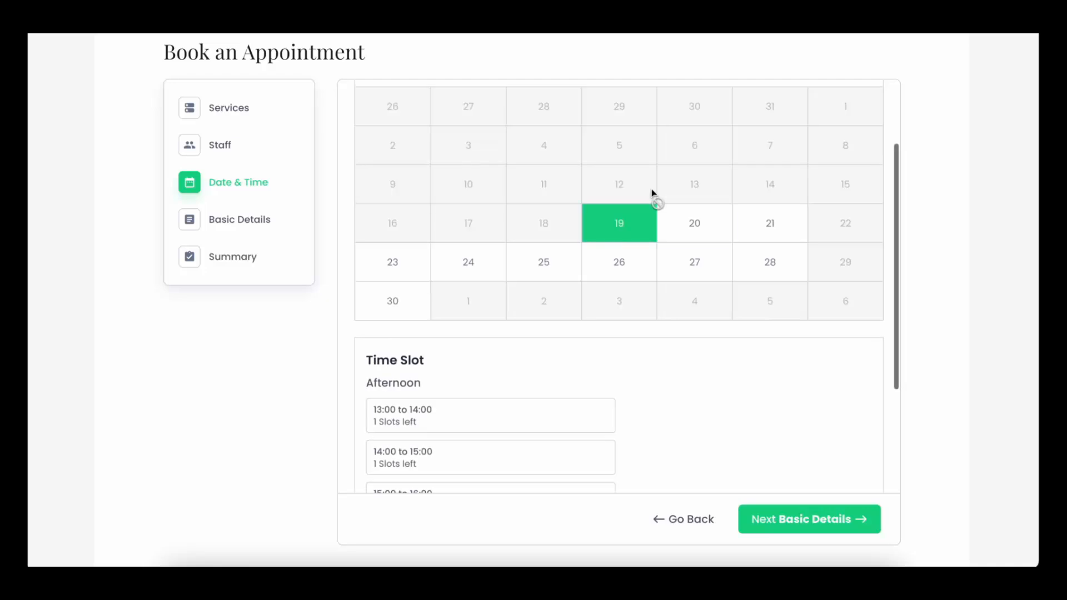
# Step: Choose August 1, 2025, and the 10:00 to 11:00 time slot for the Hatha Yoga appointment
pyautogui.scroll(3, 653, 194)
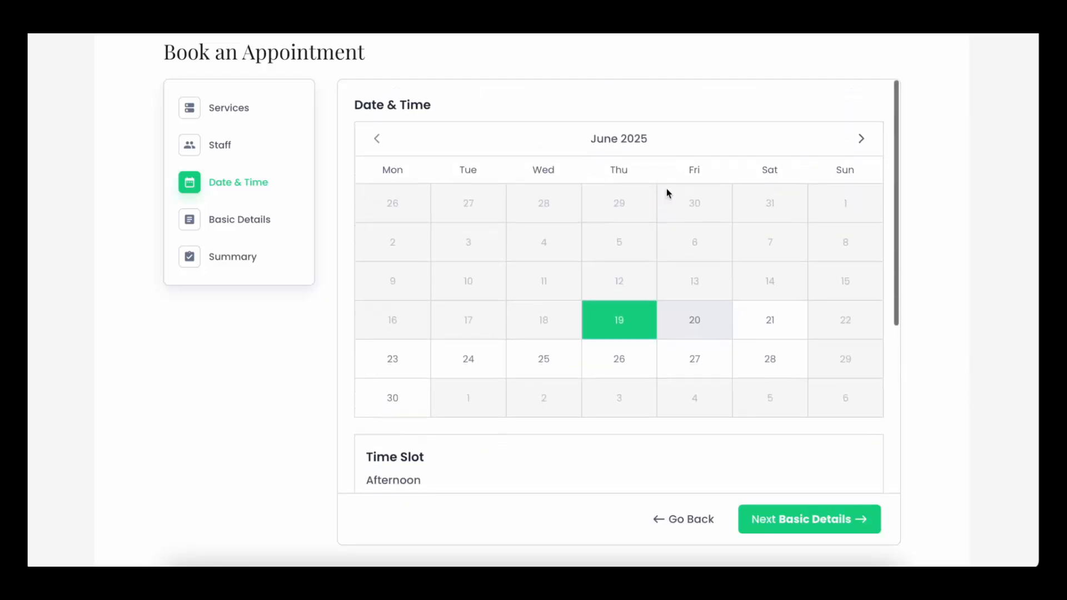
pyautogui.click(862, 139)
pyautogui.click(861, 145)
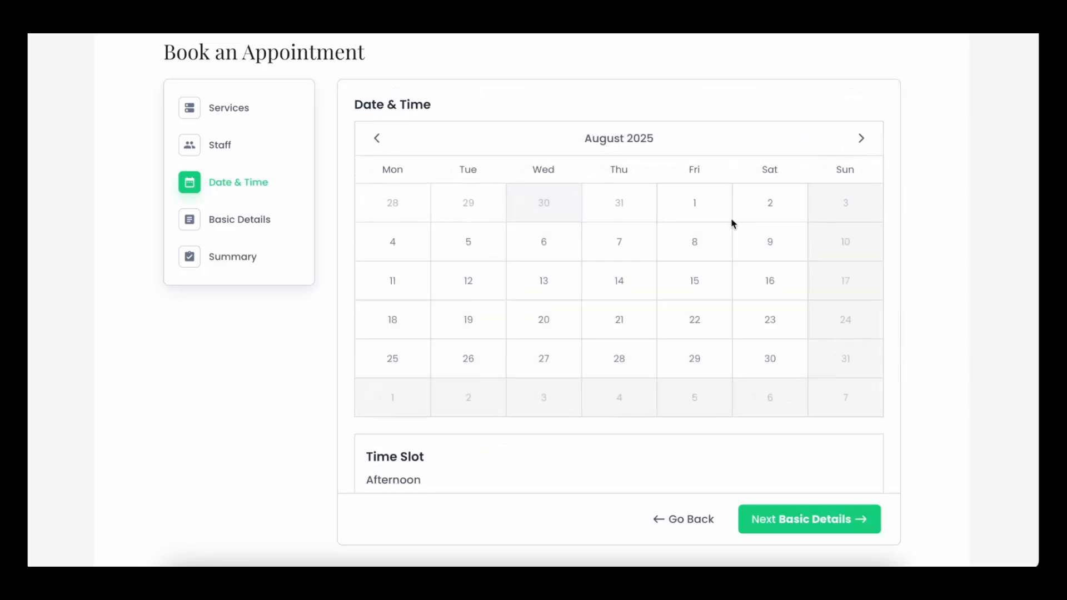
pyautogui.click(707, 222)
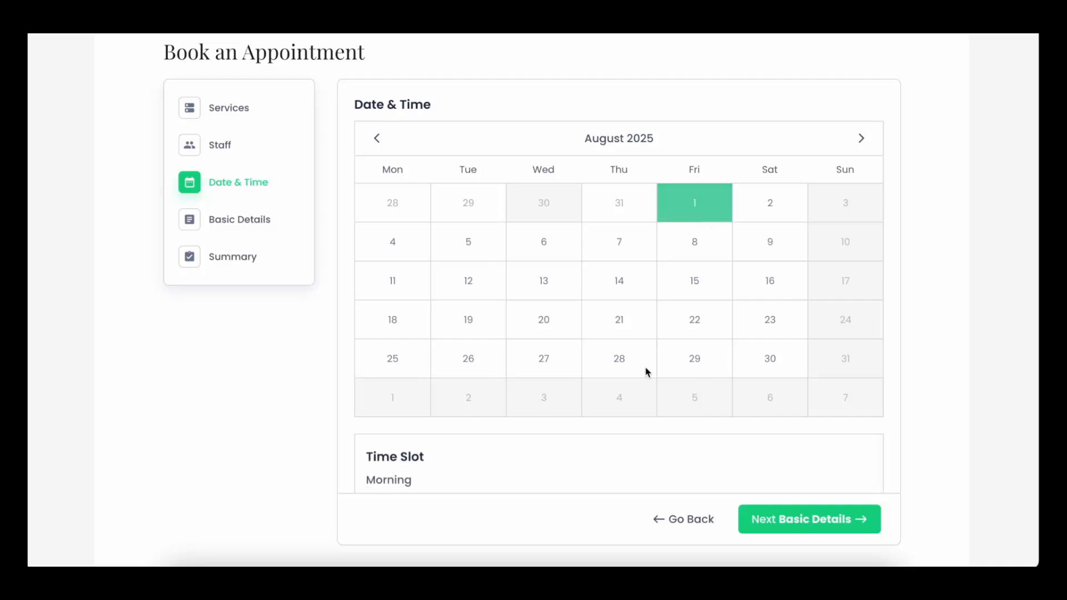
pyautogui.scroll(-3, 647, 371)
pyautogui.click(549, 407)
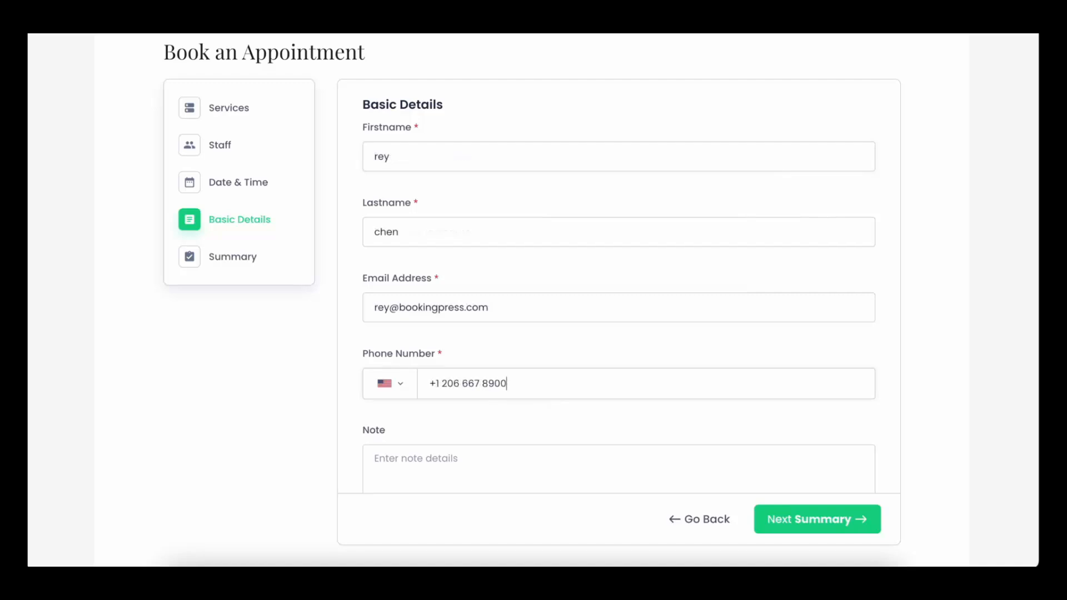
# Step: Submit the customer's basic details for the Hatha Yoga booking, choose Pay Locally, and book the appointment
pyautogui.click(808, 517)
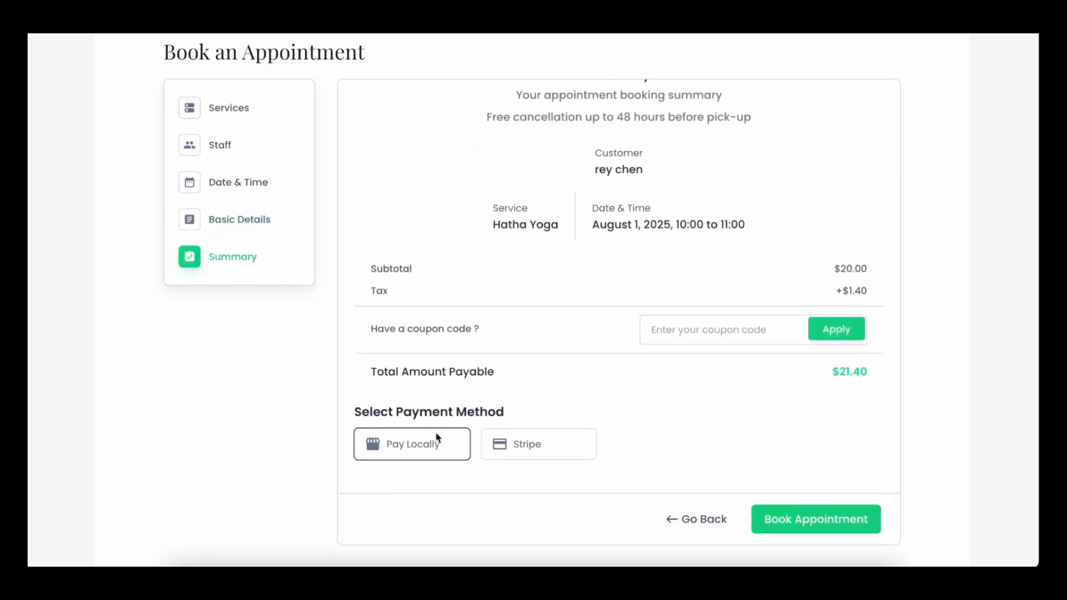
pyautogui.click(437, 439)
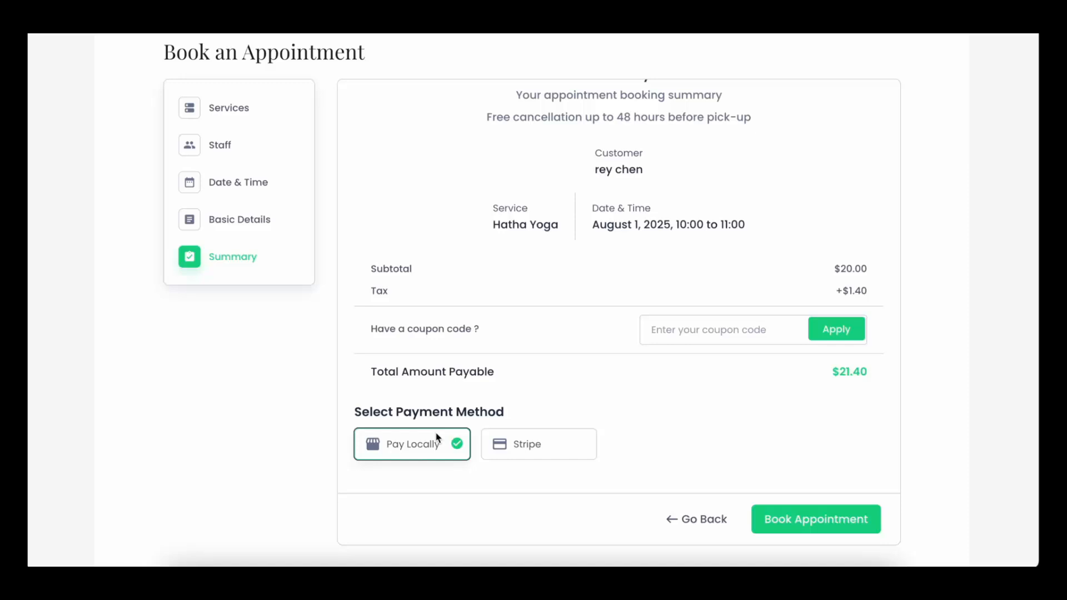
pyautogui.click(789, 520)
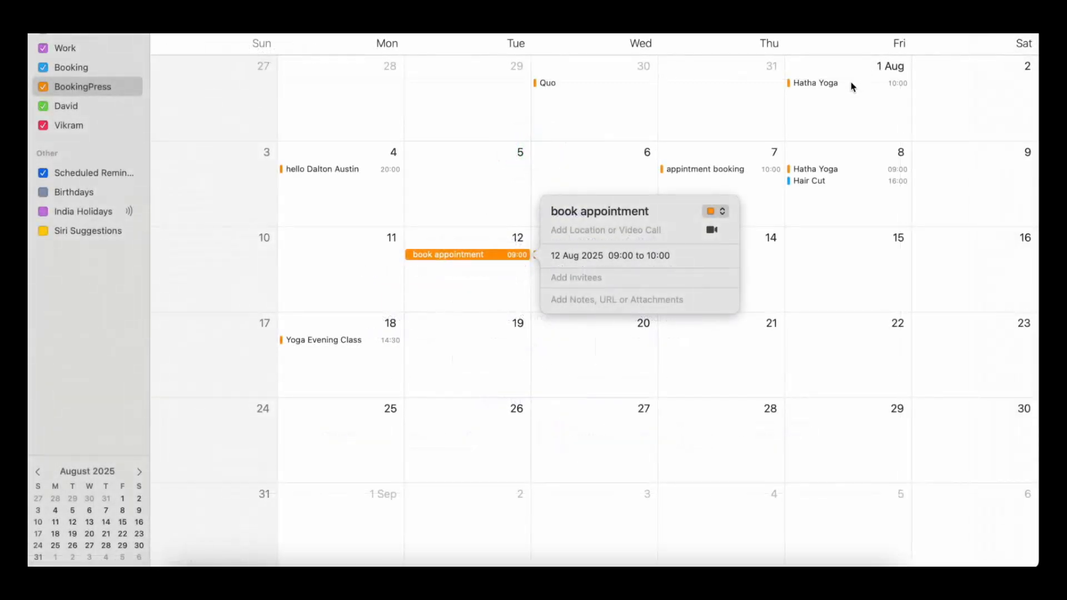
# Step: In Apple Calendar, check the details of the Hatha Yoga event on 1 August 2025
pyautogui.click(851, 84)
pyautogui.doubleClick(852, 84)
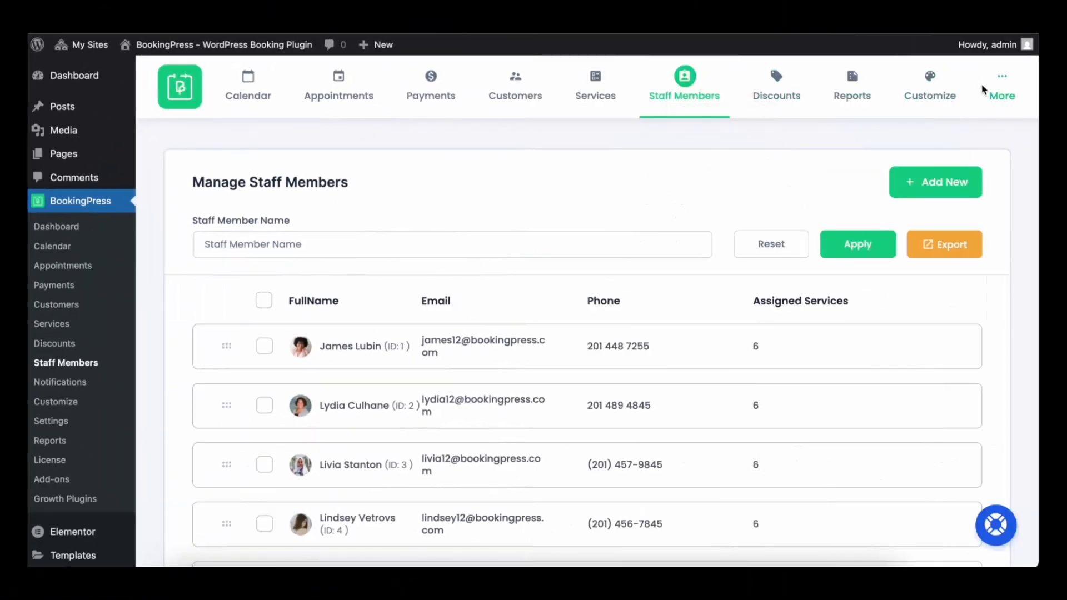
# Step: In the BookingPress admin settings, open the Apple Calendar integration and view its event settings
pyautogui.moveTo(1000, 89)
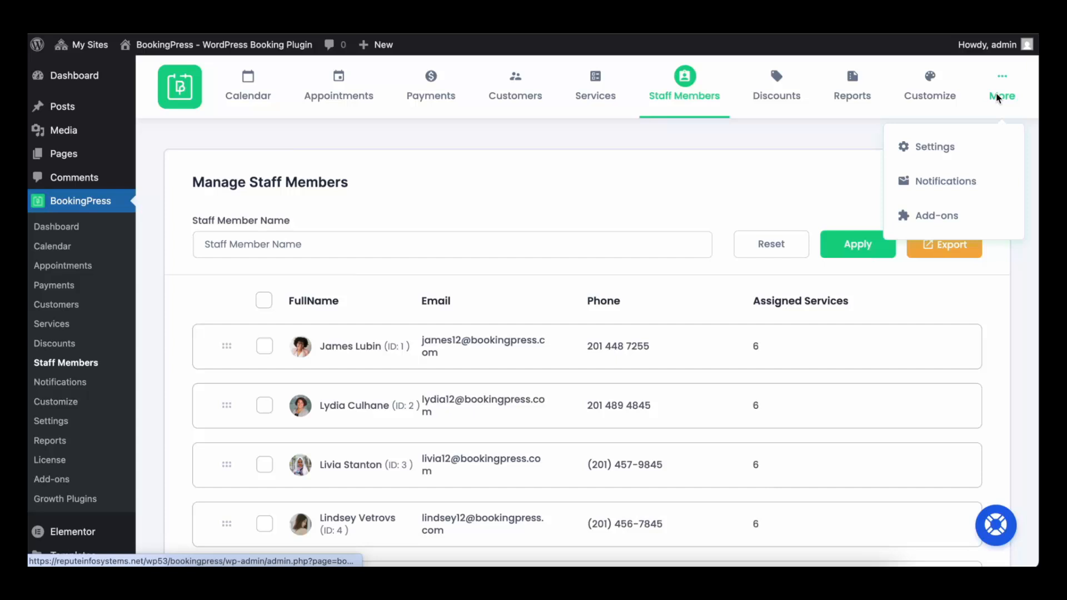
pyautogui.click(981, 154)
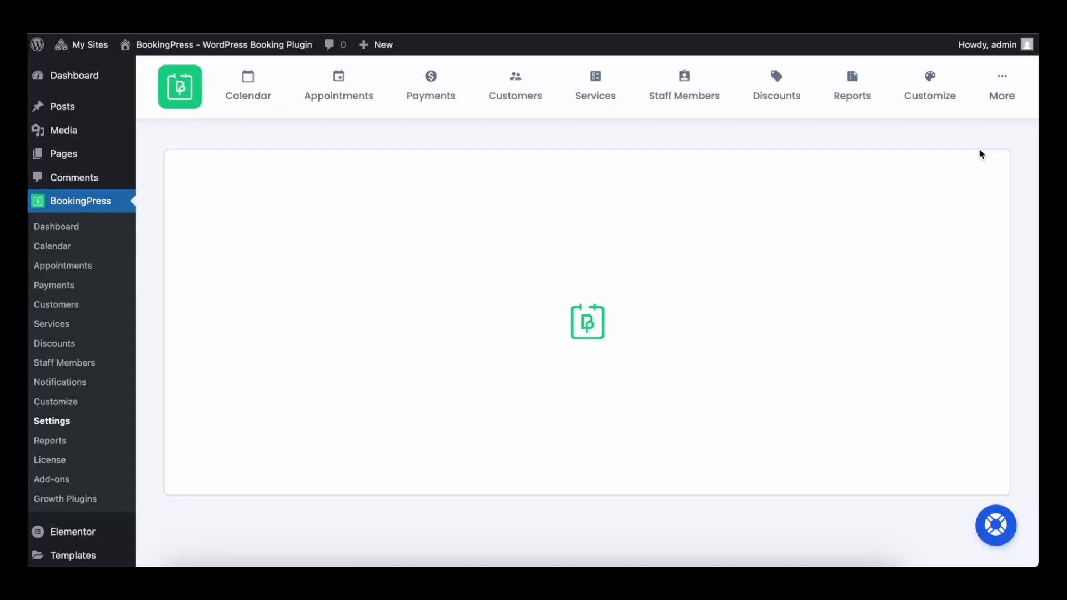
pyautogui.scroll(-4, 981, 154)
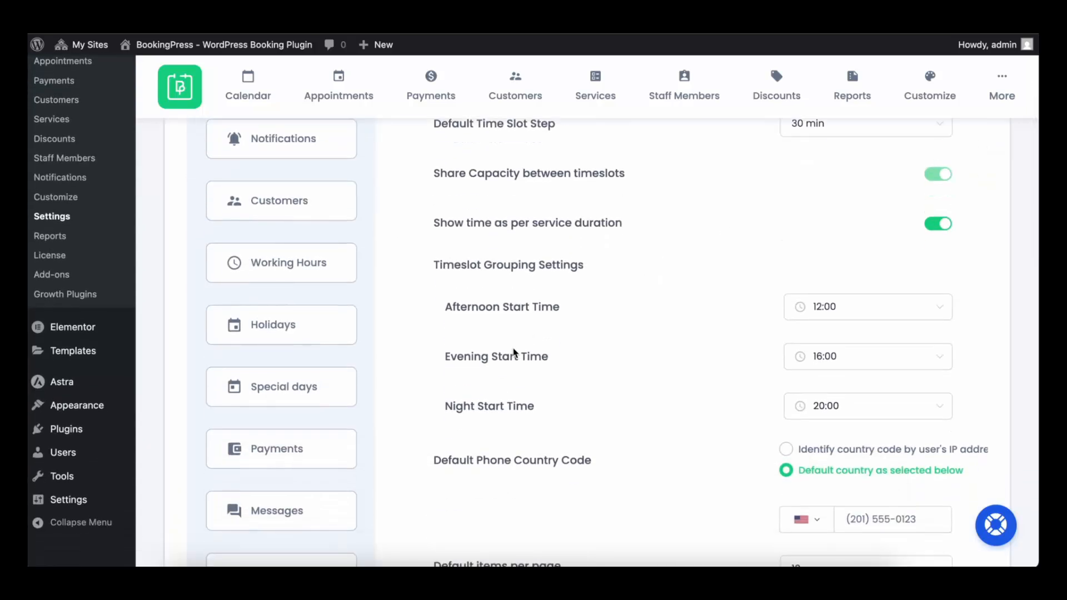
pyautogui.scroll(-1, 513, 350)
pyautogui.scroll(-4, 434, 395)
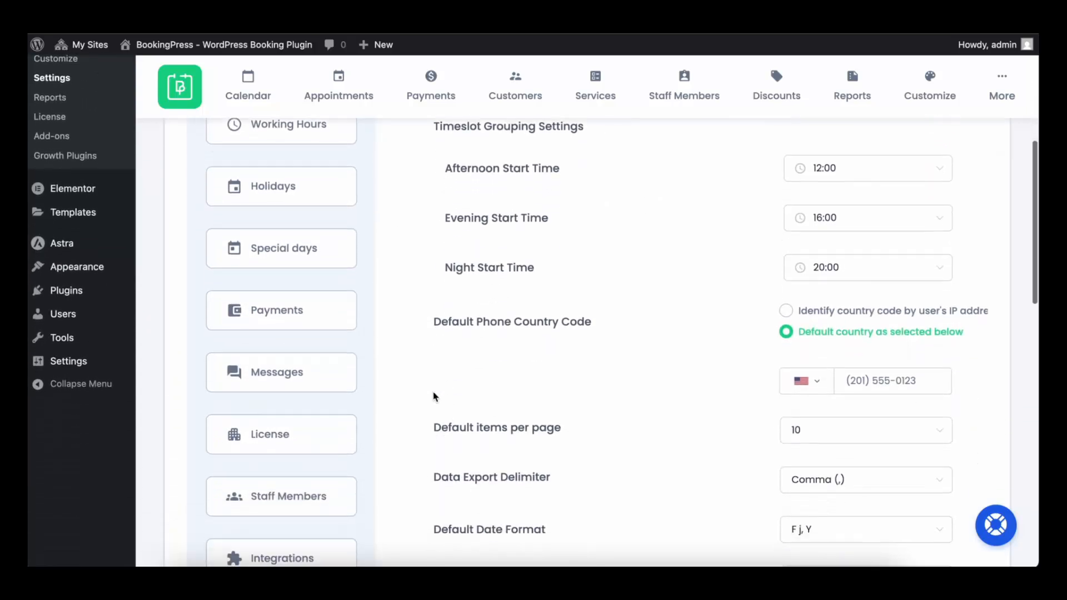
pyautogui.click(356, 417)
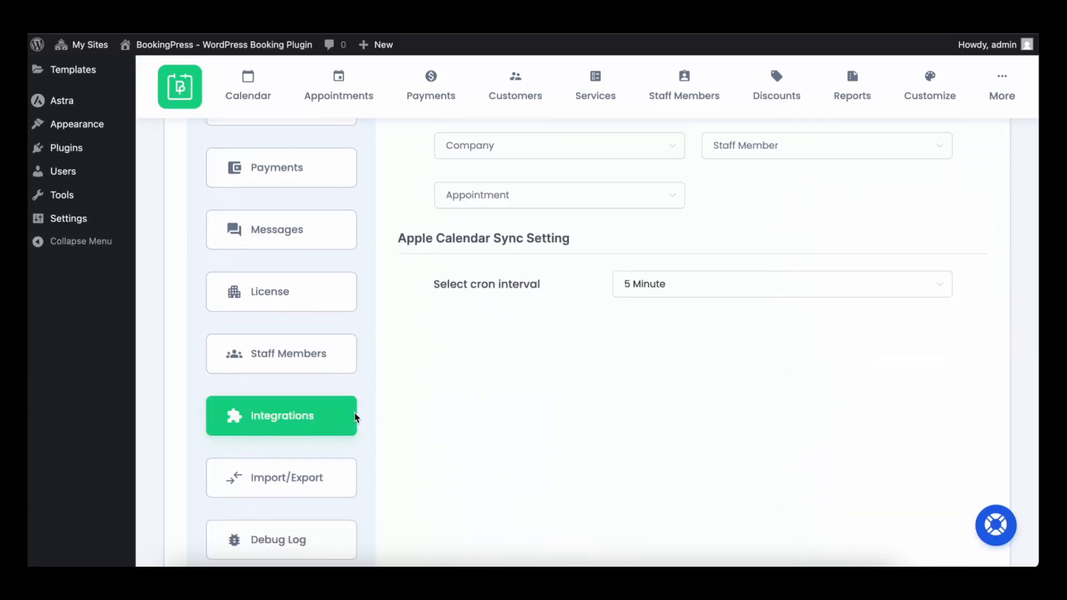
pyautogui.scroll(6, 567, 372)
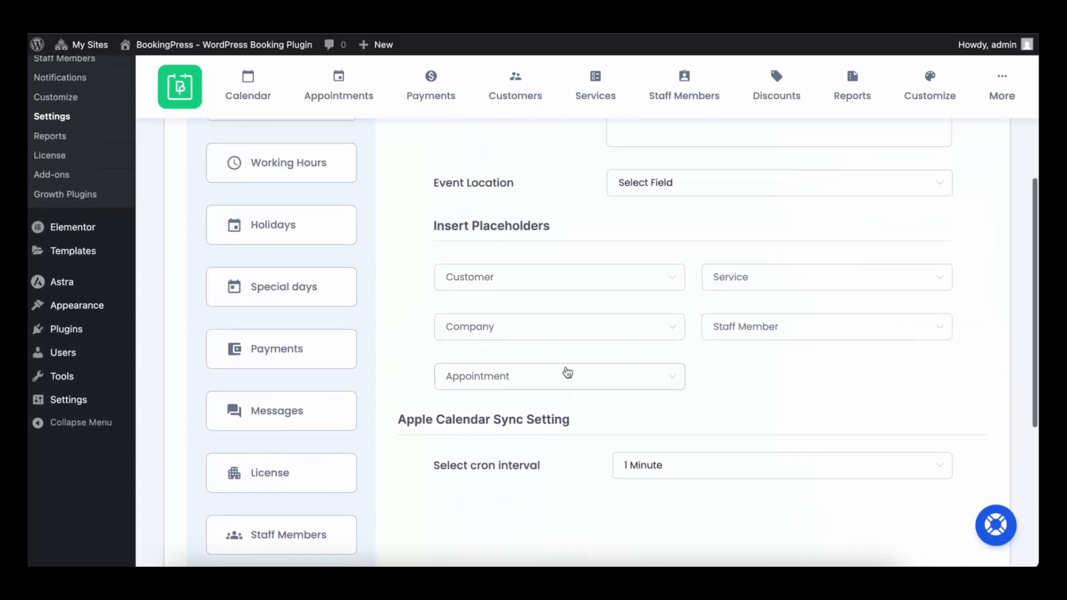
pyautogui.scroll(2, 567, 371)
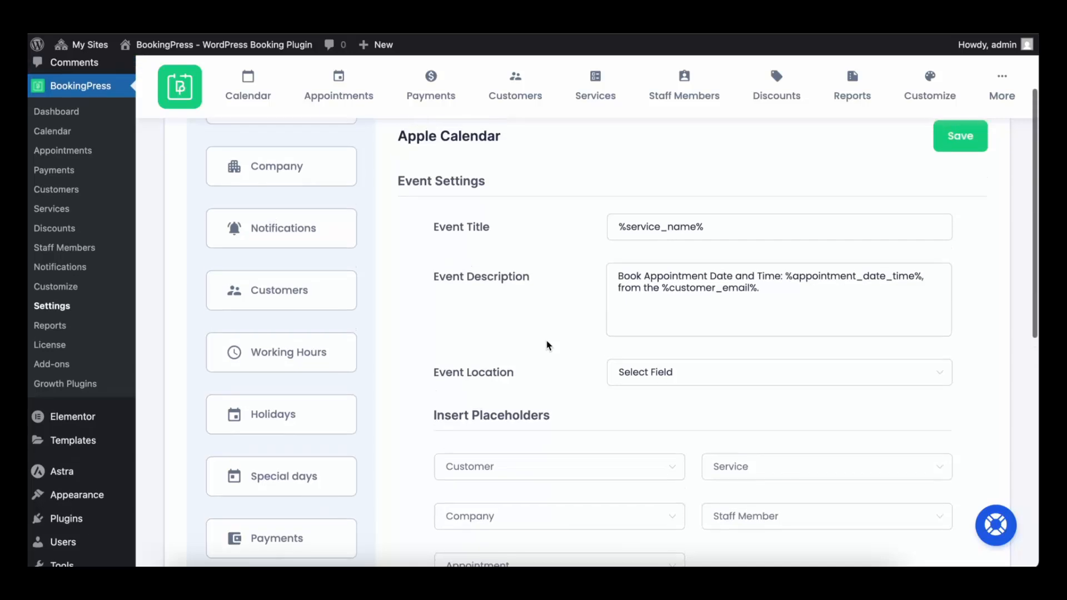
# Step: Review the Apple Calendar event description and the Staff Member placeholders available for insertion
pyautogui.click(741, 289)
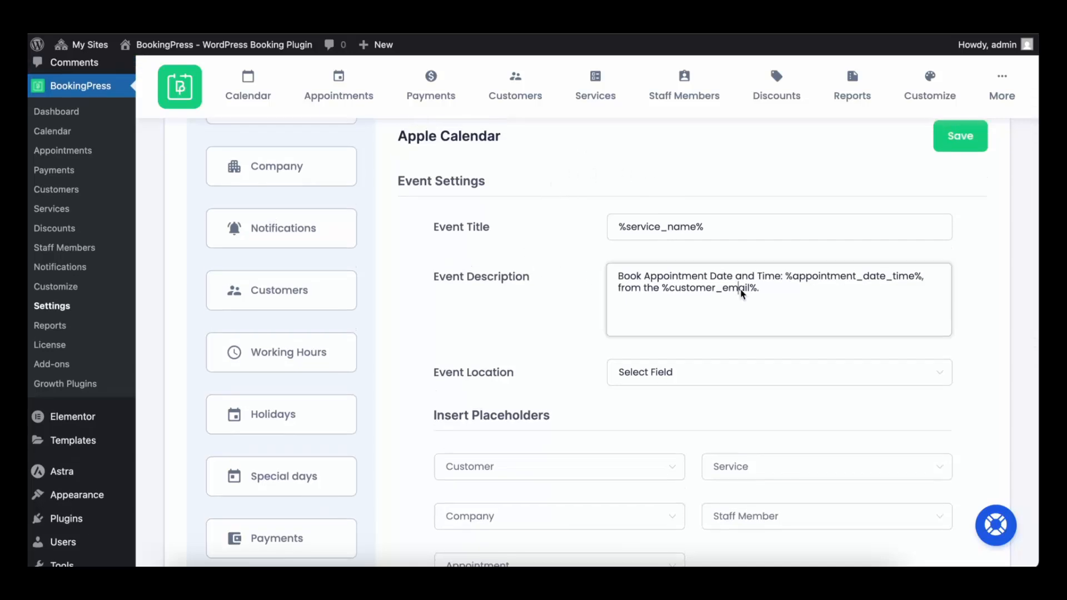
pyautogui.scroll(-1, 784, 290)
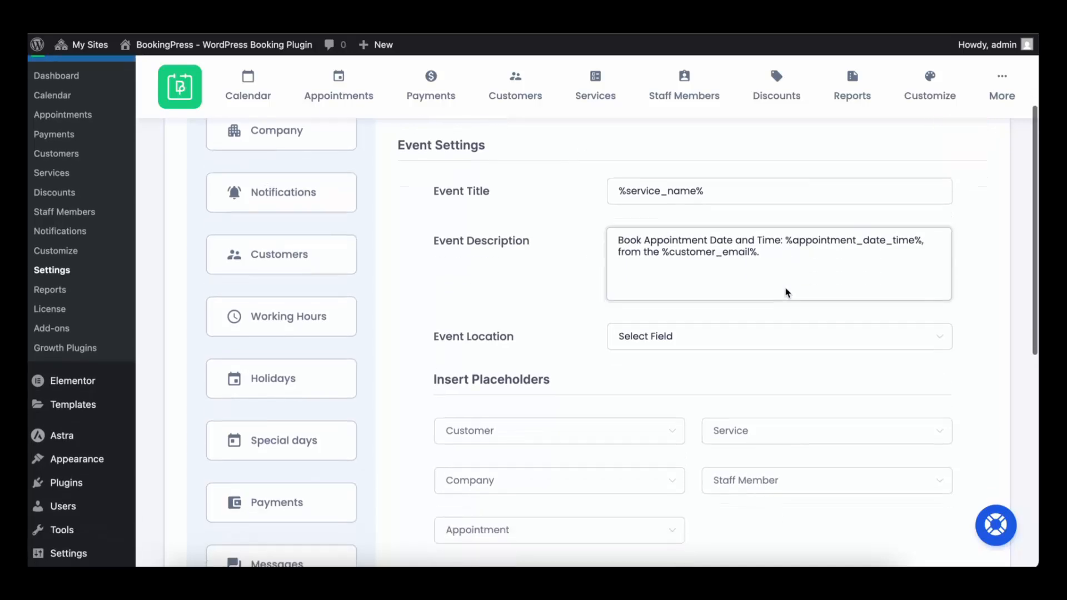
pyautogui.click(755, 486)
pyautogui.scroll(-1, 784, 398)
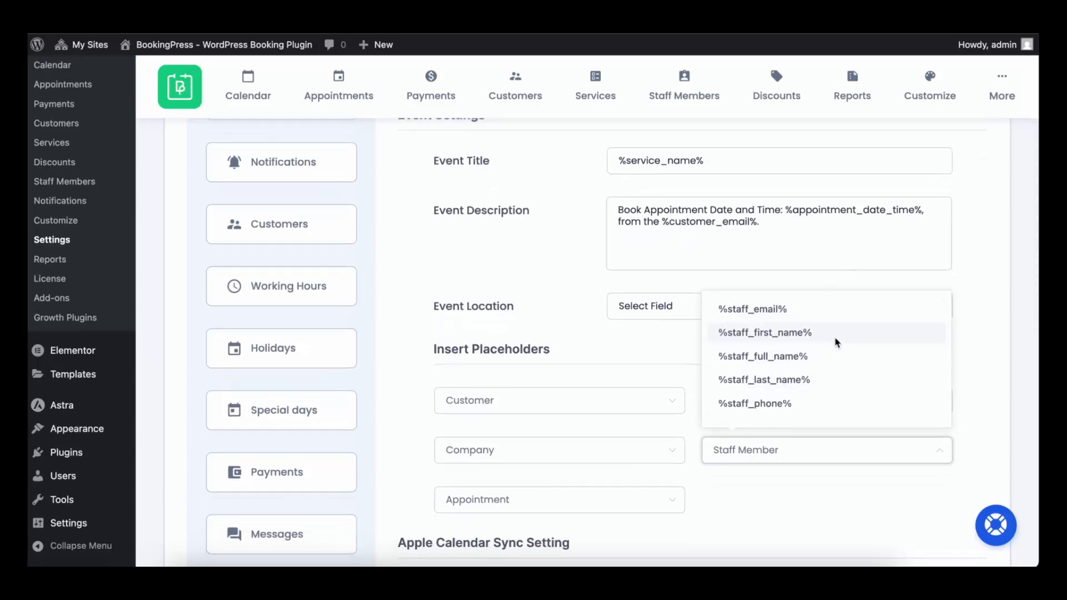
pyautogui.click(549, 269)
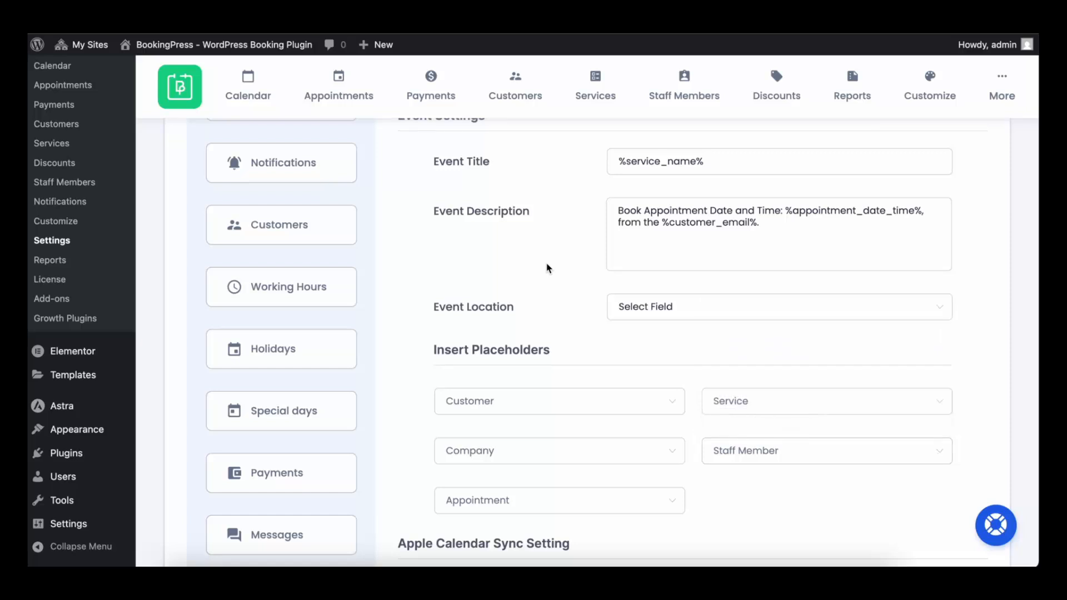
# Step: Enable Apple Calendar Debug Logs in the Debug Log settings
pyautogui.scroll(-5, 453, 366)
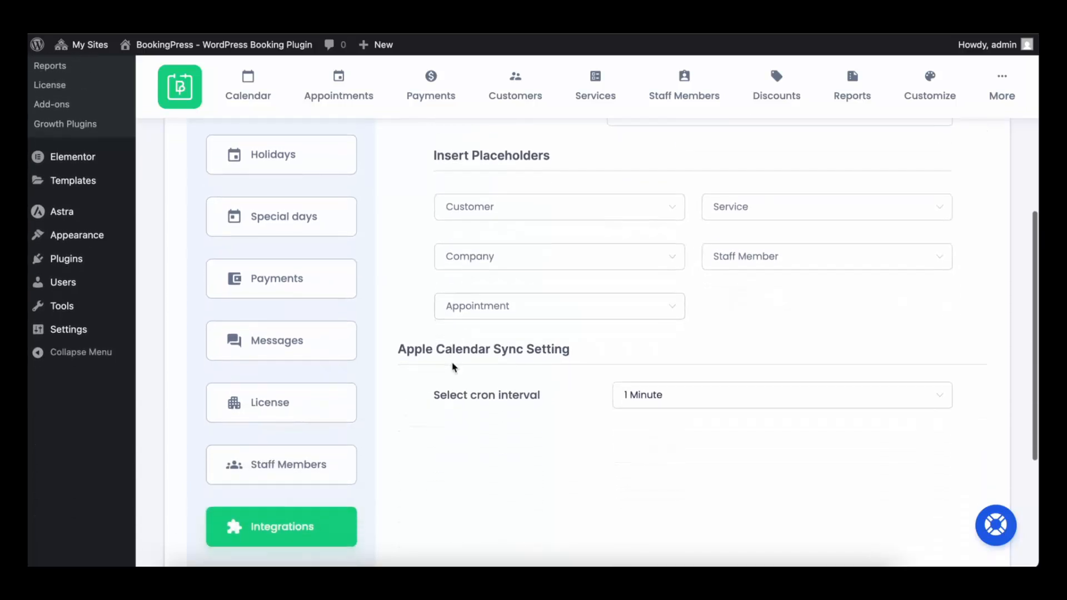
pyautogui.click(304, 552)
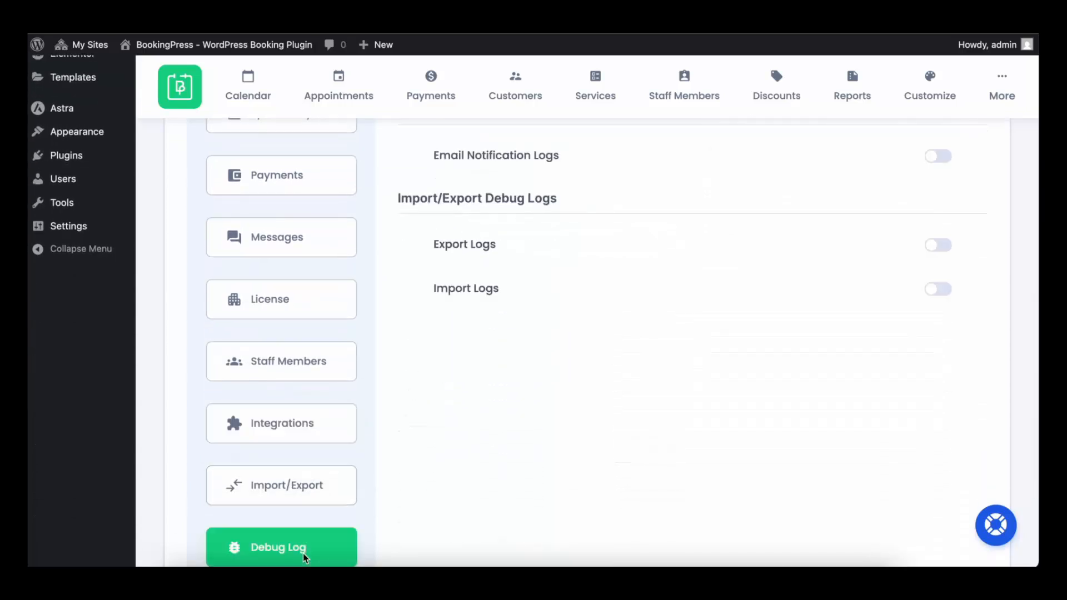
pyautogui.scroll(6, 508, 444)
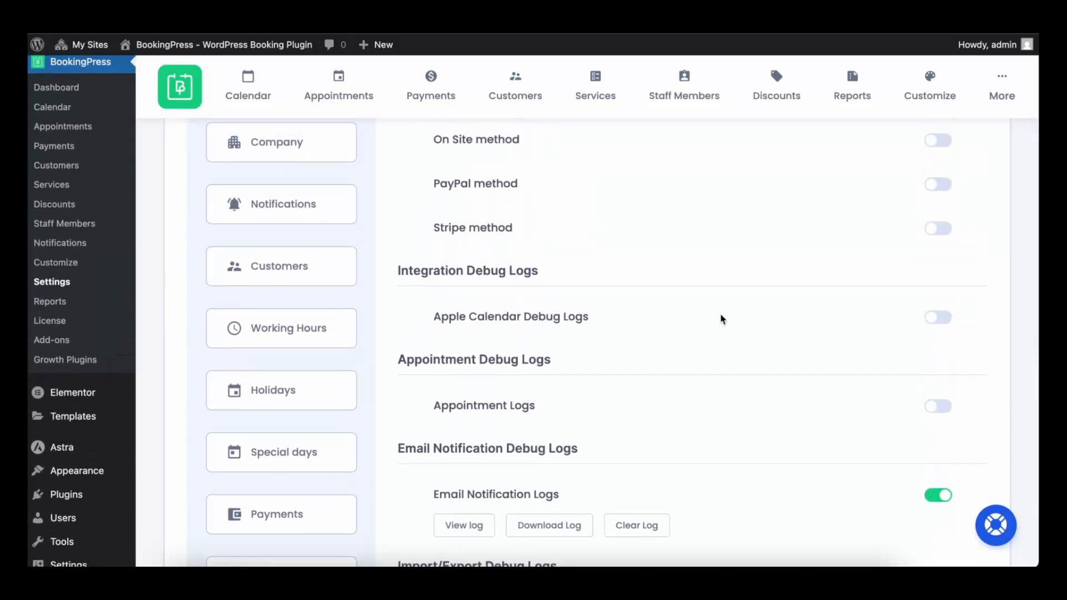
pyautogui.click(939, 318)
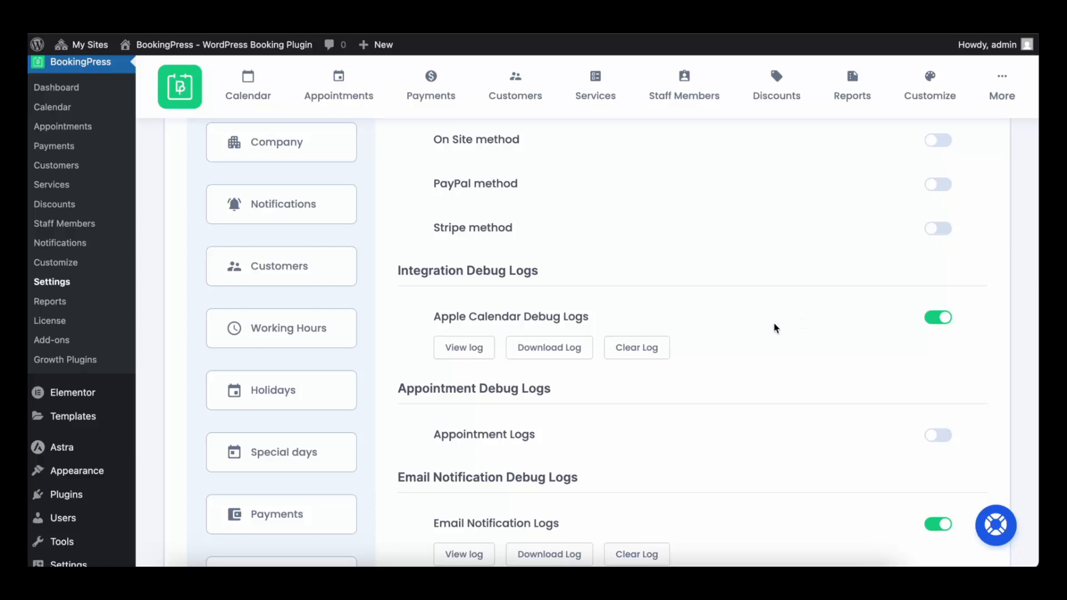
# Step: Check the download duration choices and the clearing option for the Apple Calendar debug logs, without downloading or clearing them
pyautogui.click(562, 356)
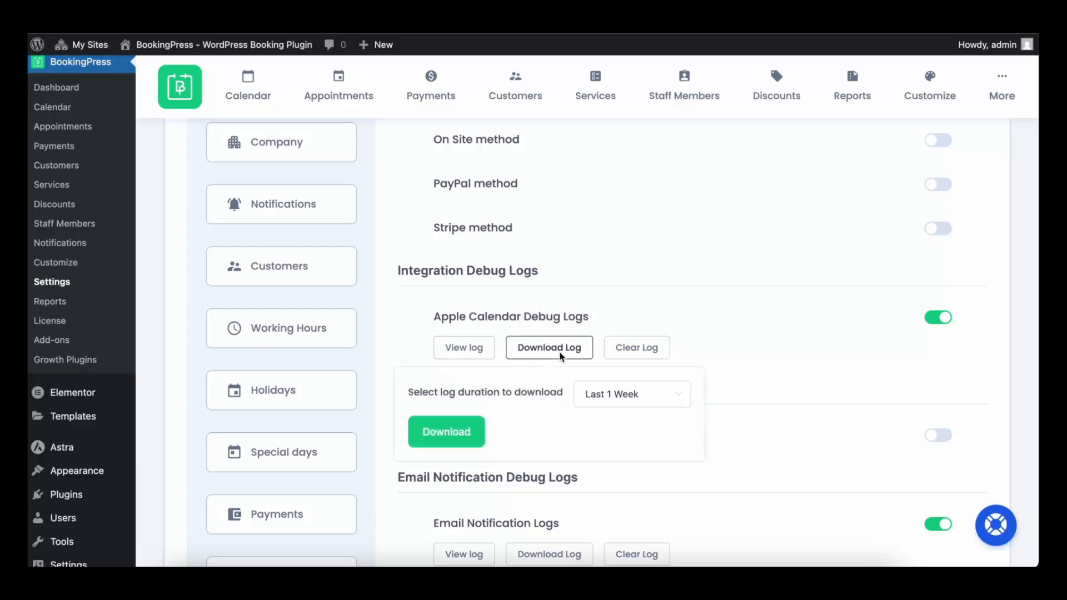
pyautogui.click(623, 399)
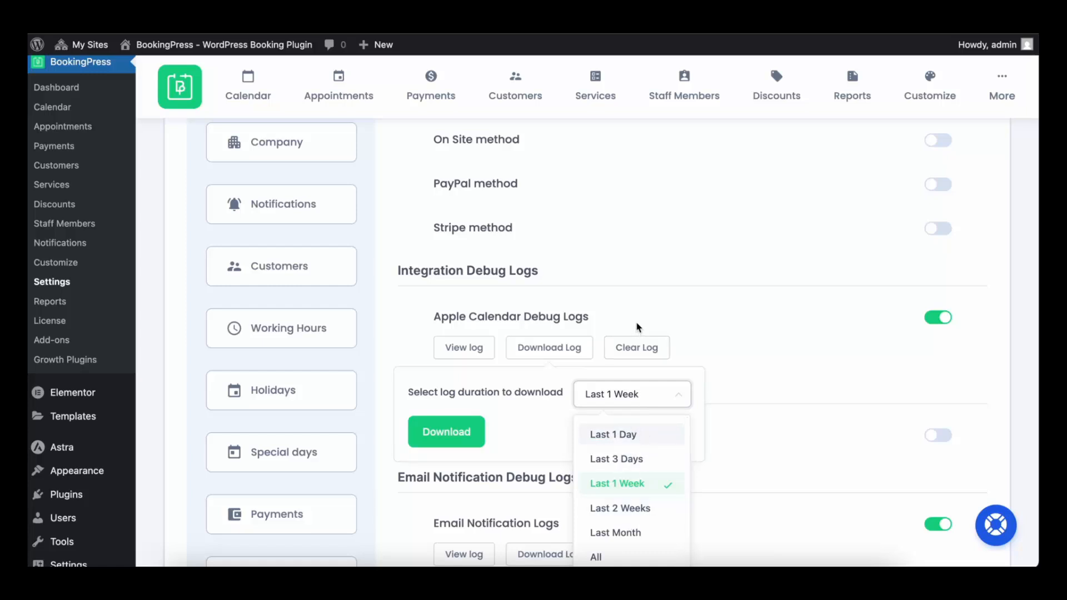
pyautogui.click(634, 351)
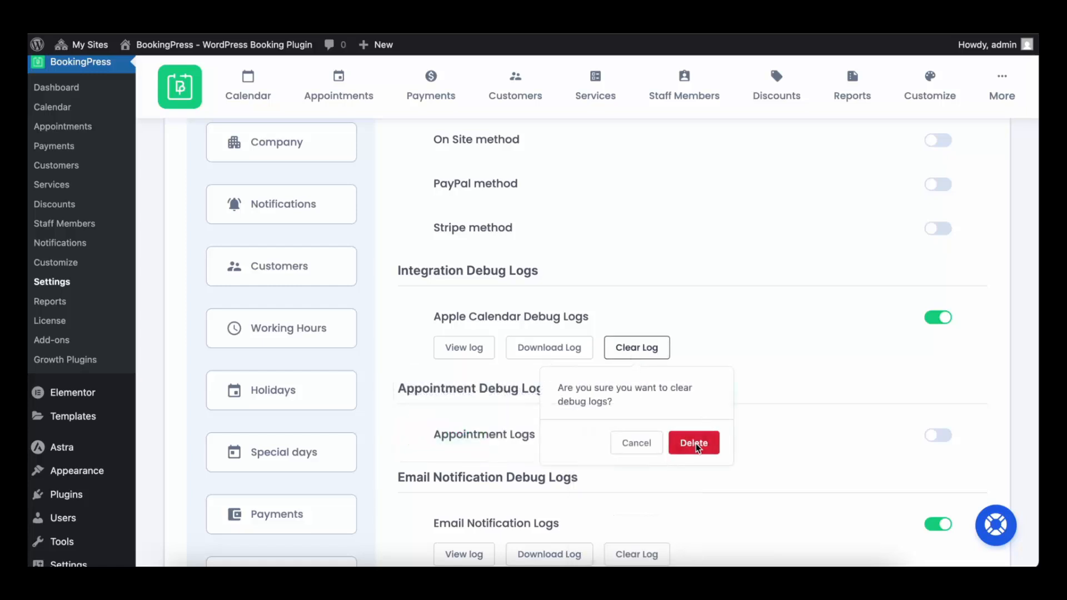
pyautogui.click(689, 353)
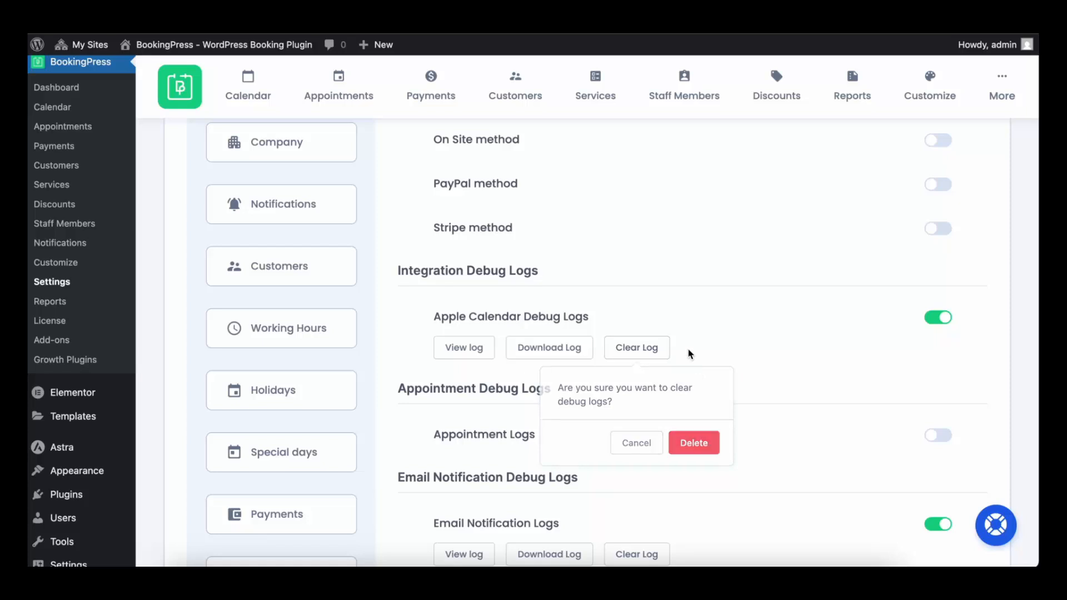